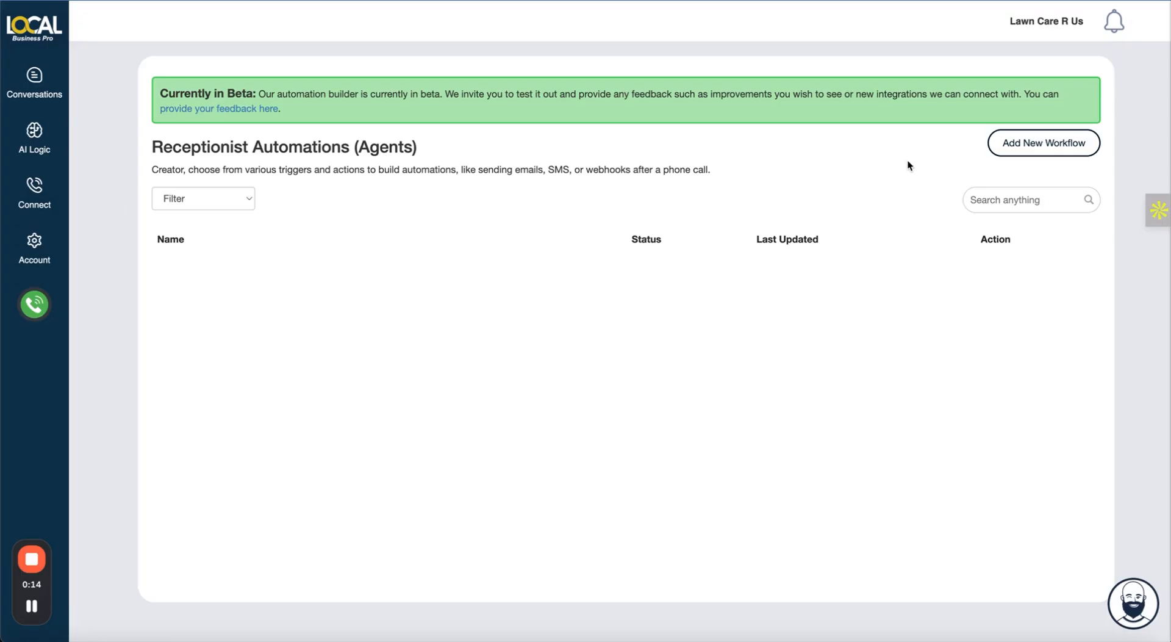
Create a new receptionist workflow that starts with the Conversation Finished trigger.
click(1038, 145)
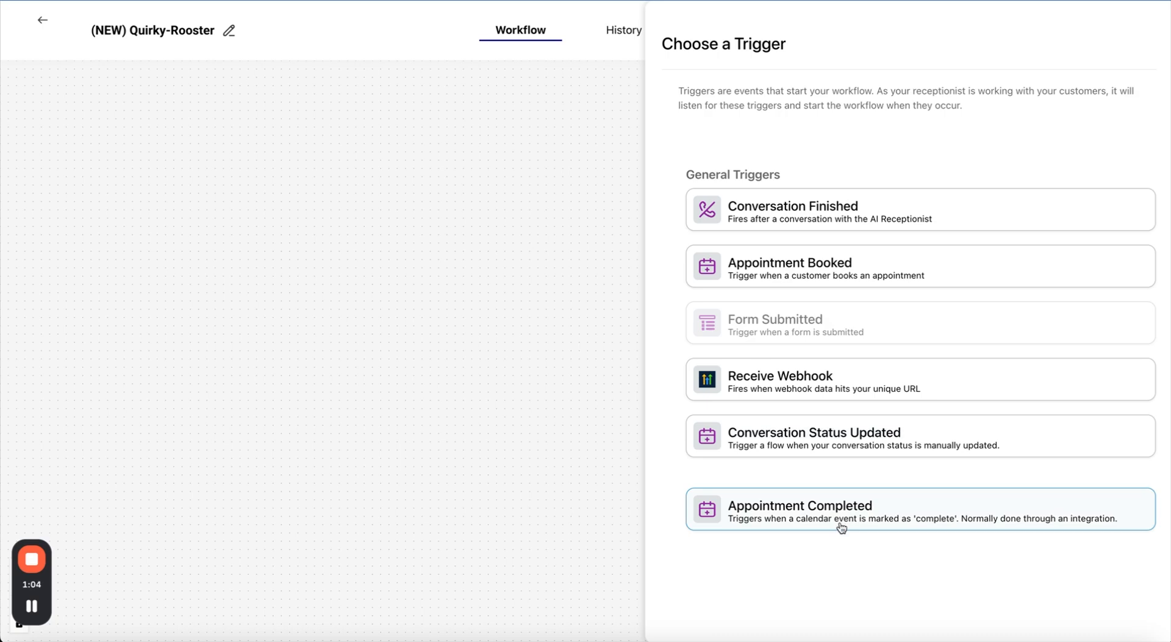
click(815, 218)
scroll(698, 249, down, 3)
drag(697, 249, 577, 97)
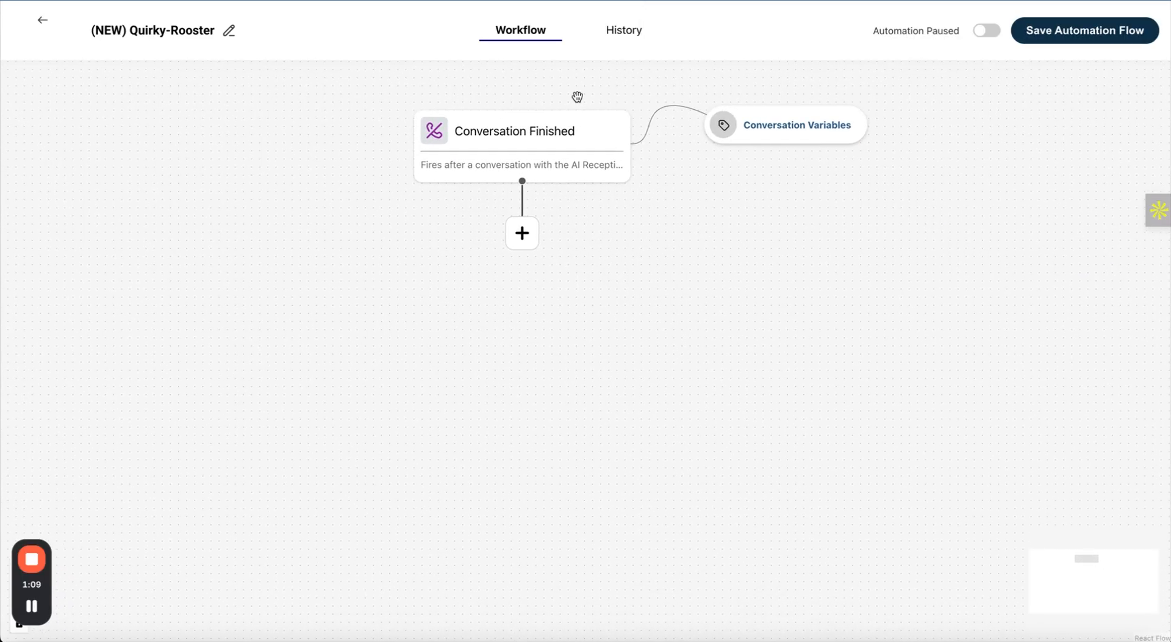
Rename the workflow as Cancel Customer and save the automation flow.
click(230, 34)
triple_click(194, 33)
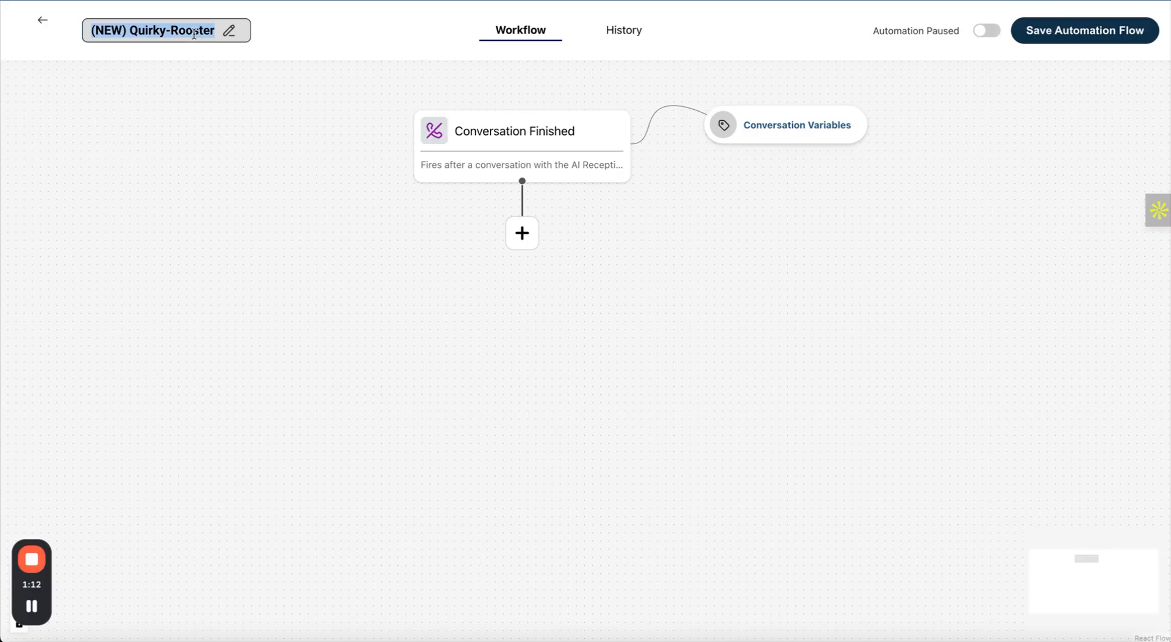
key(BackSpace)
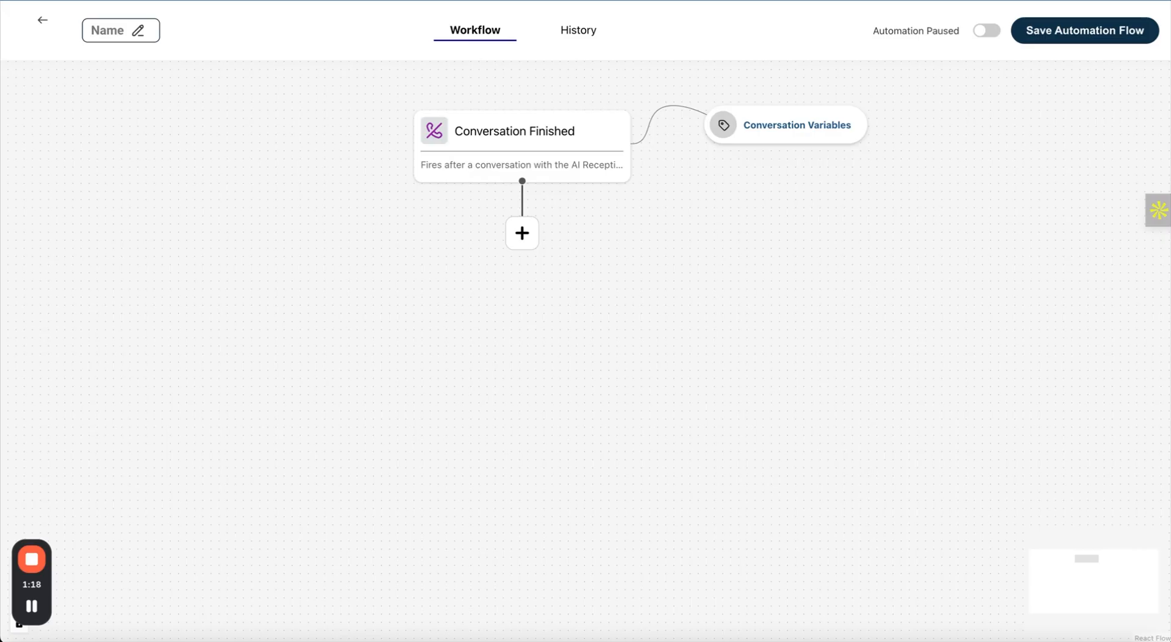
text(Cancel Customer)
key(Return)
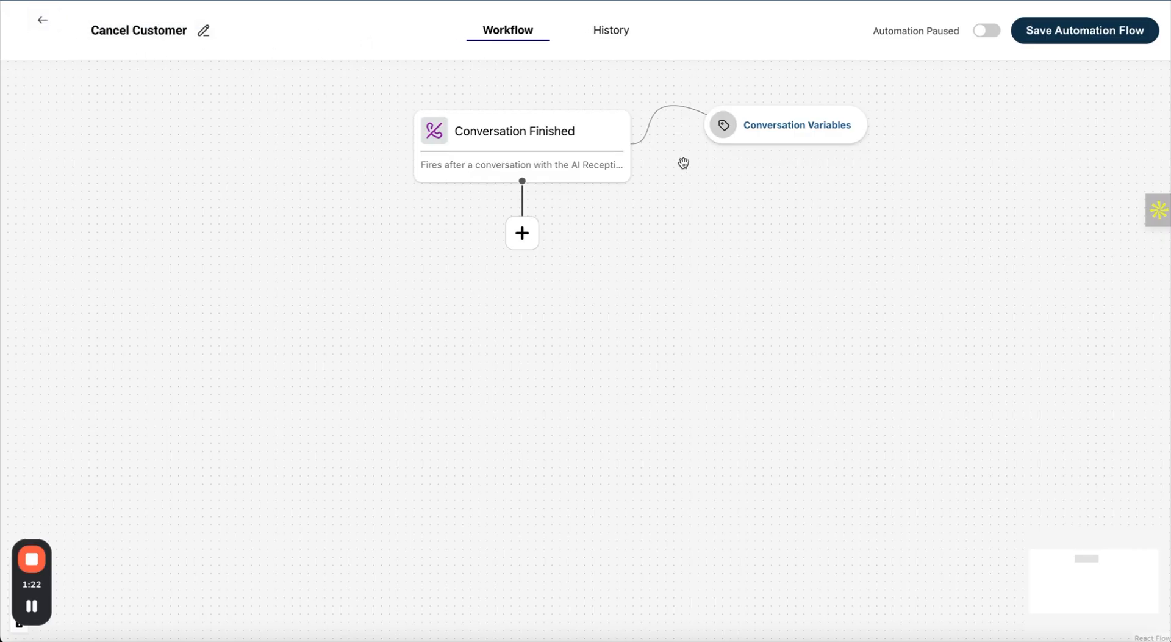
click(1081, 38)
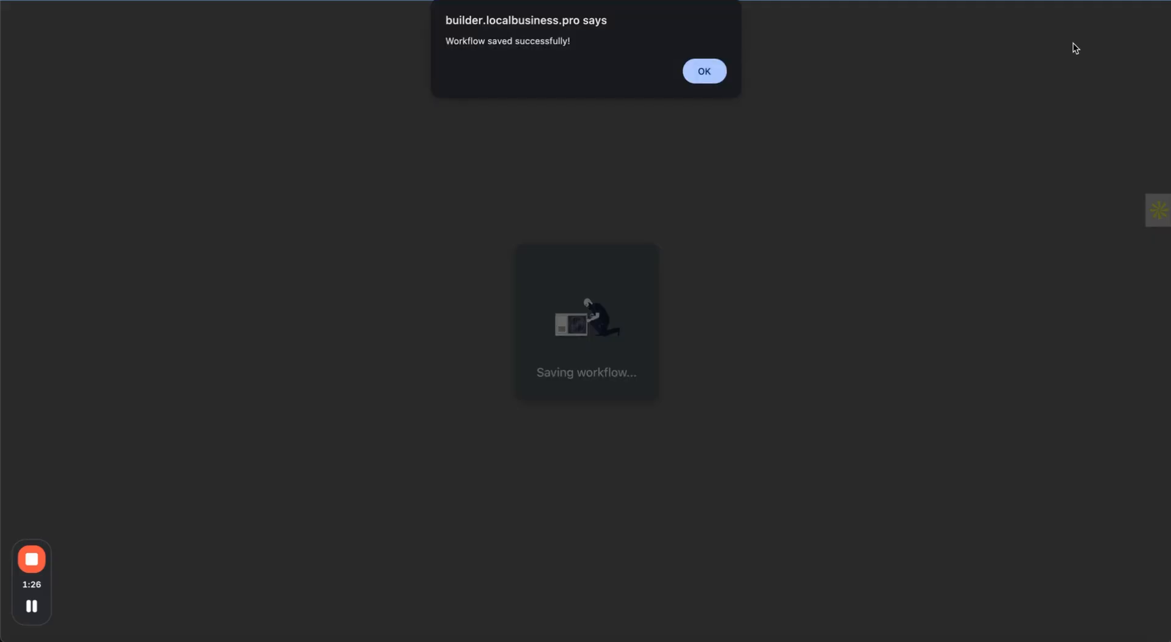
click(704, 72)
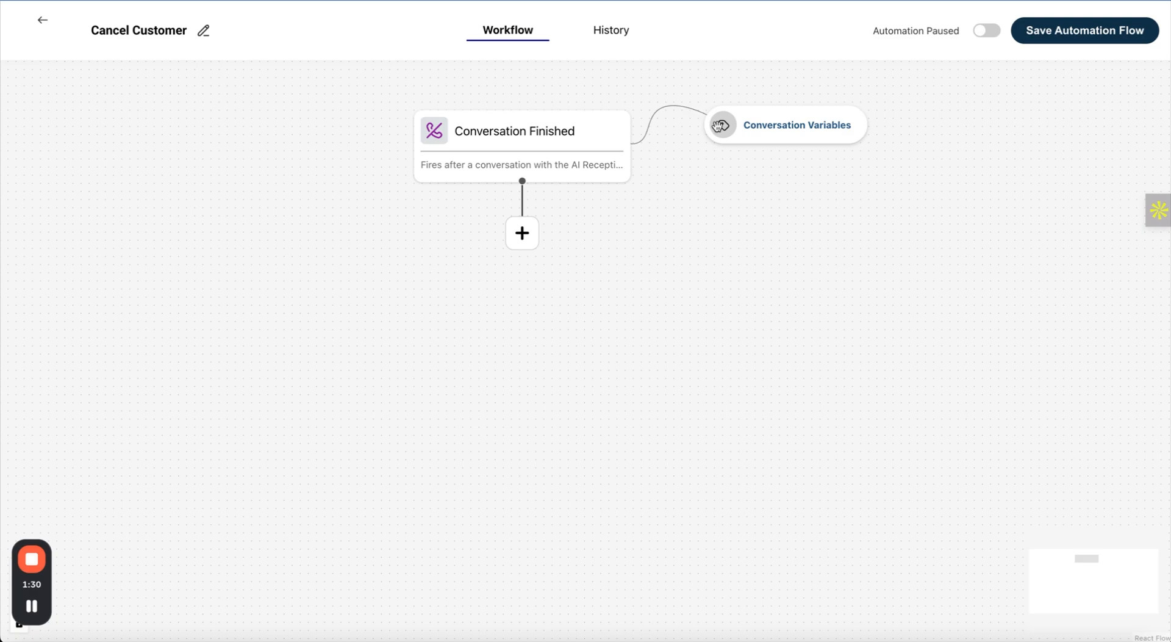
Add a conversation variable named will_cancel to the Conversation Finished trigger.
click(783, 133)
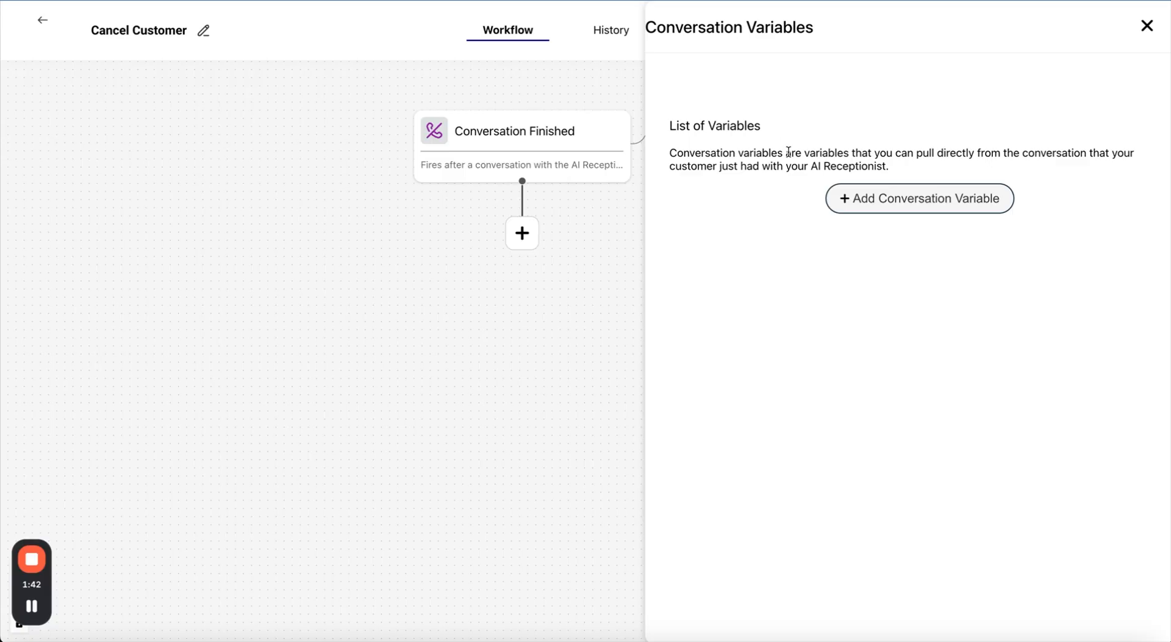
click(880, 200)
click(734, 281)
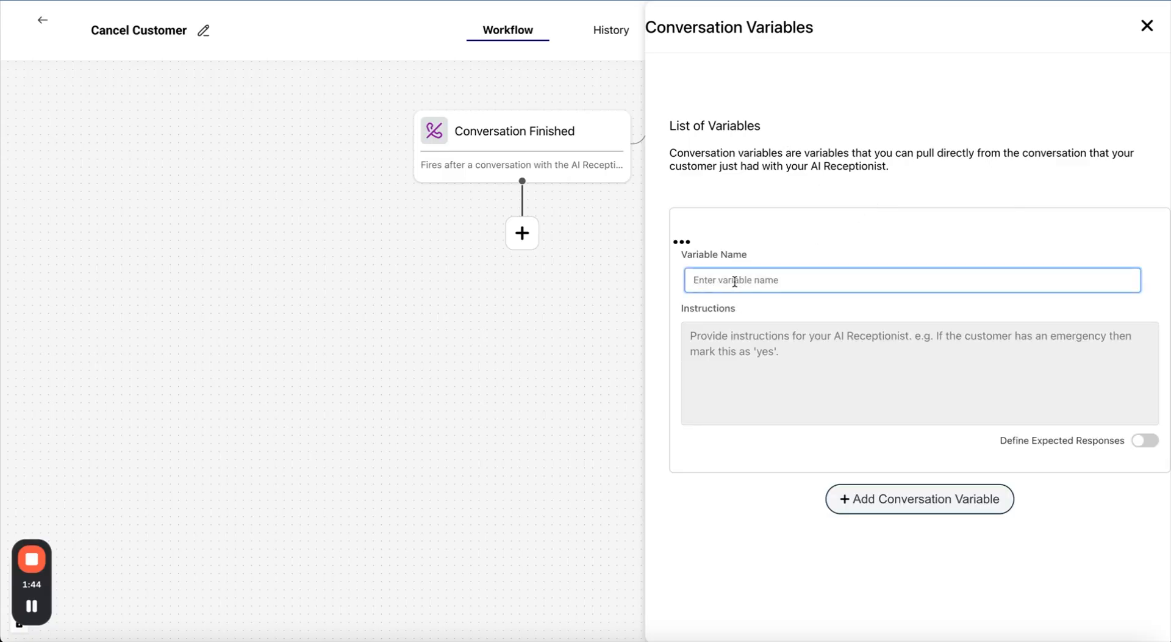
text(will_cancel)
Write the will_cancel instructions: mark yes if the customer requests to cancel their account or is unsure, and no if canceling is not mentioned.
click(748, 381)
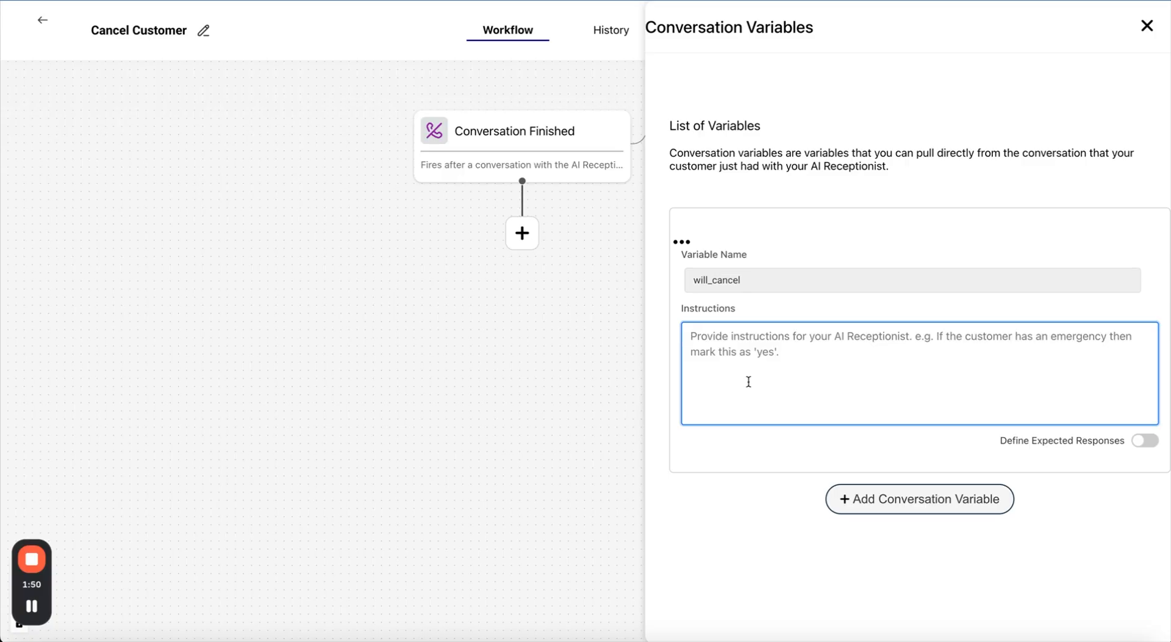
text(If the custom)
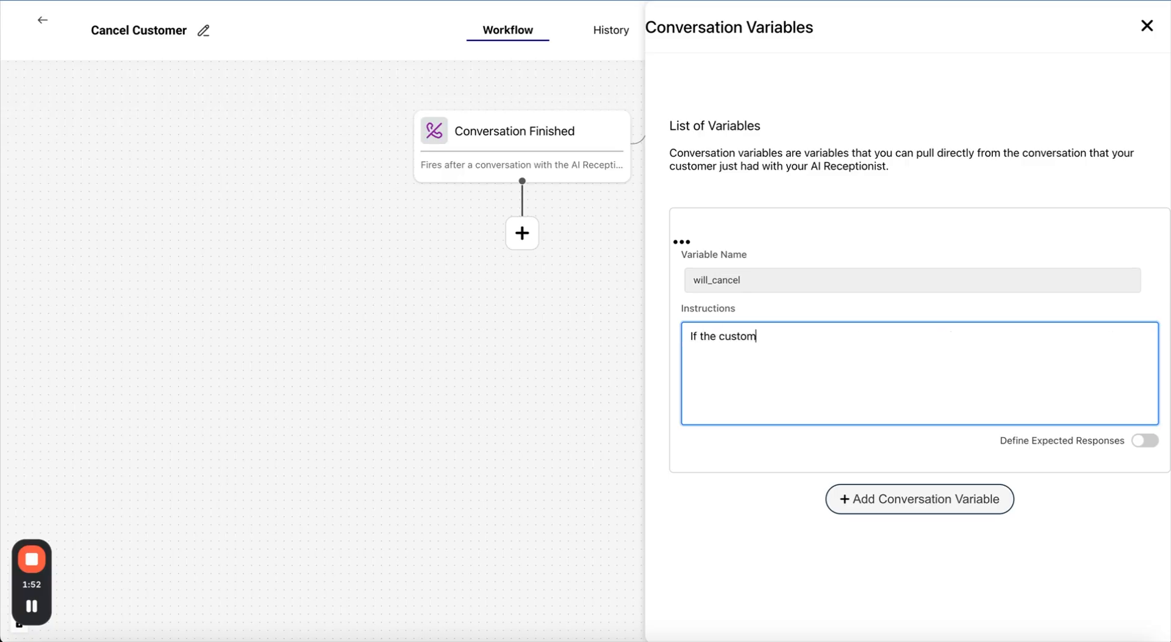
text(er is requesting to )
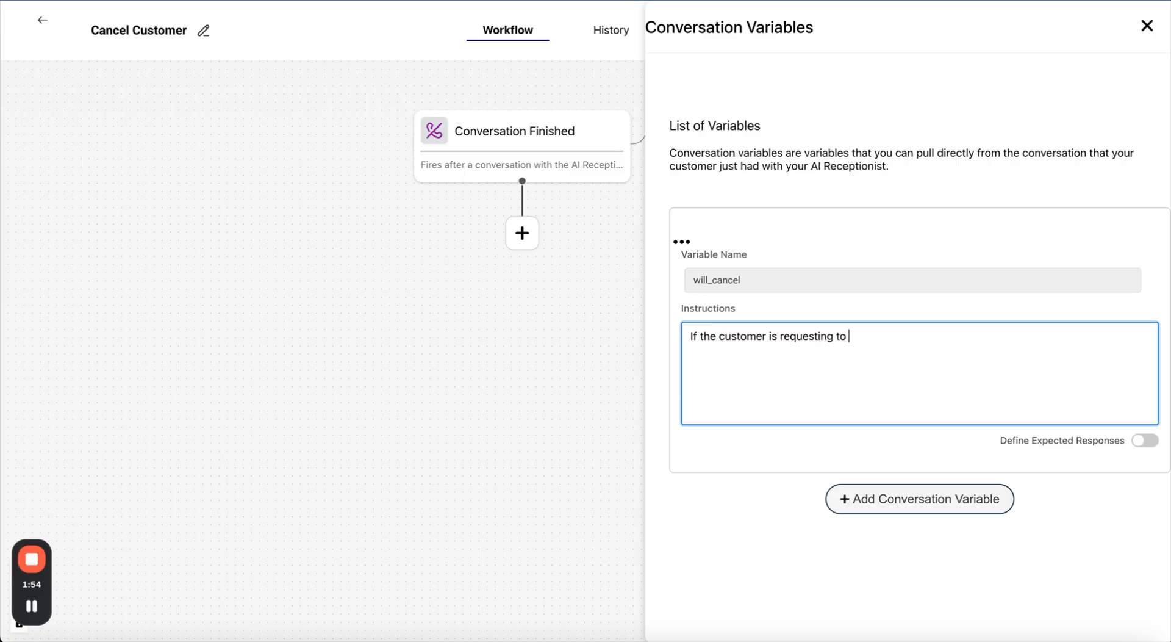
text(cancel their account then)
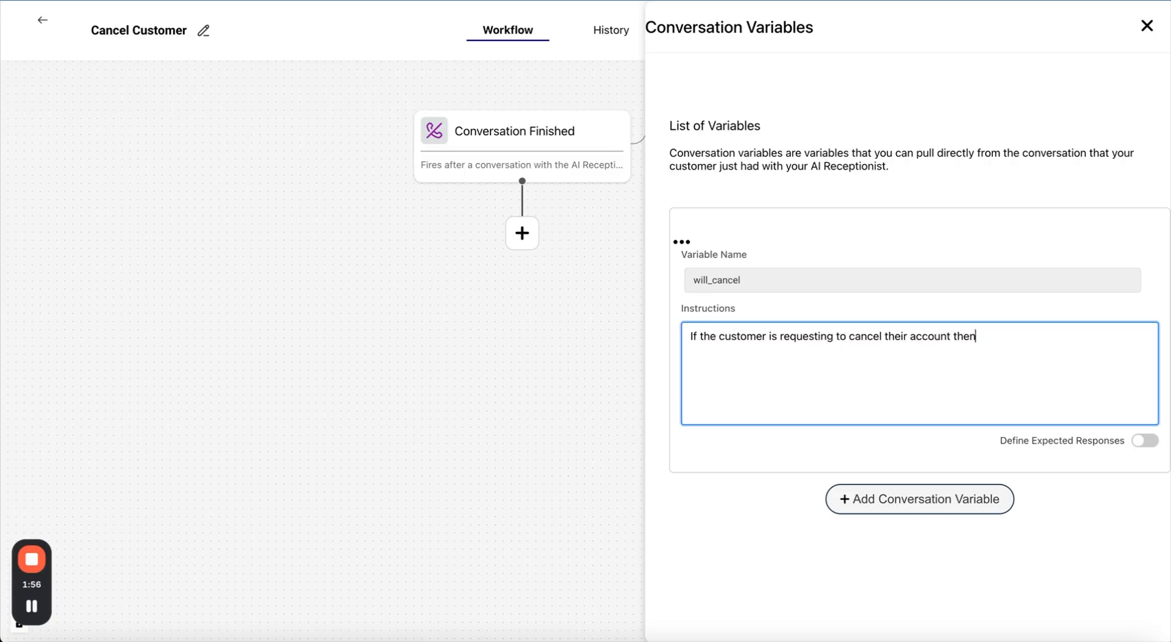
text( please mark this as a )
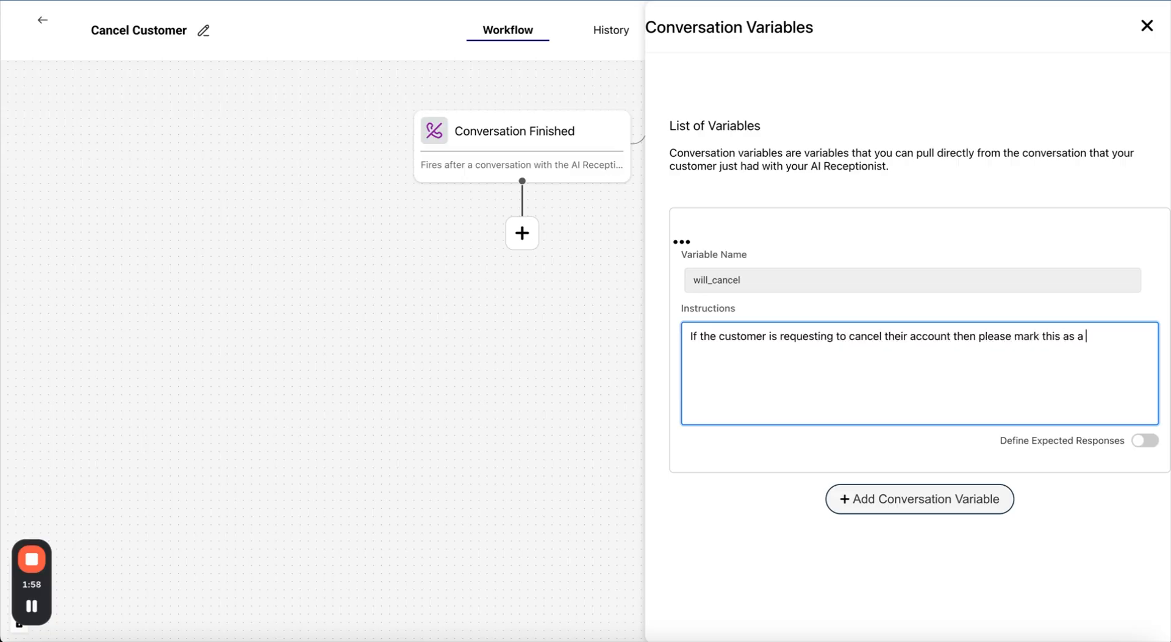
text(yes. If they are unsure)
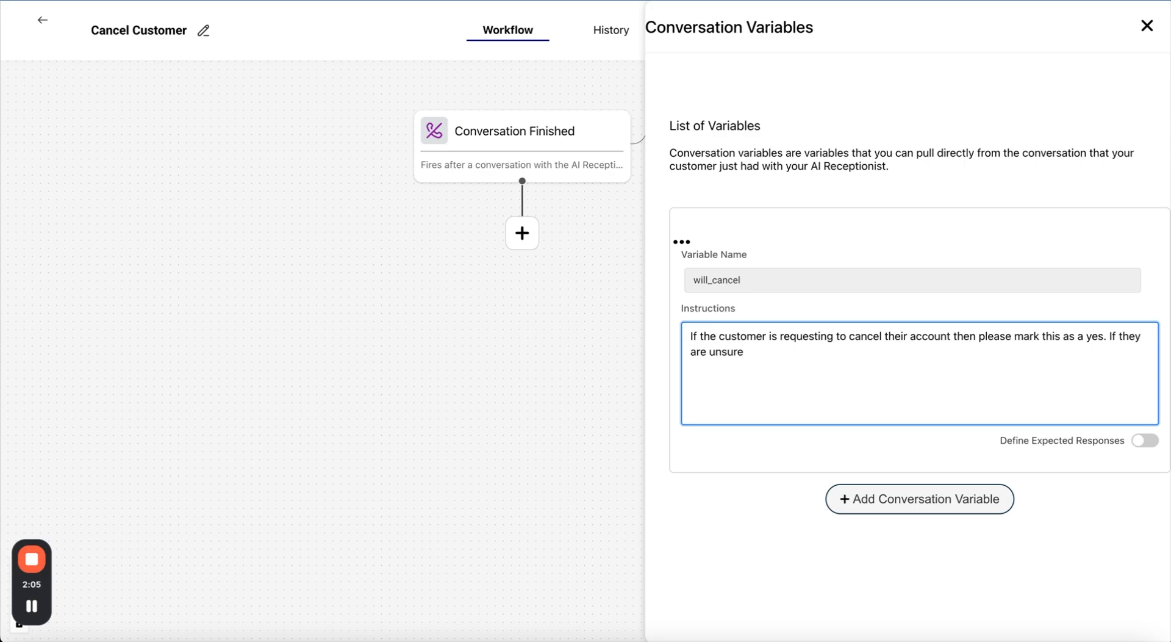
text( then also mark this as a )
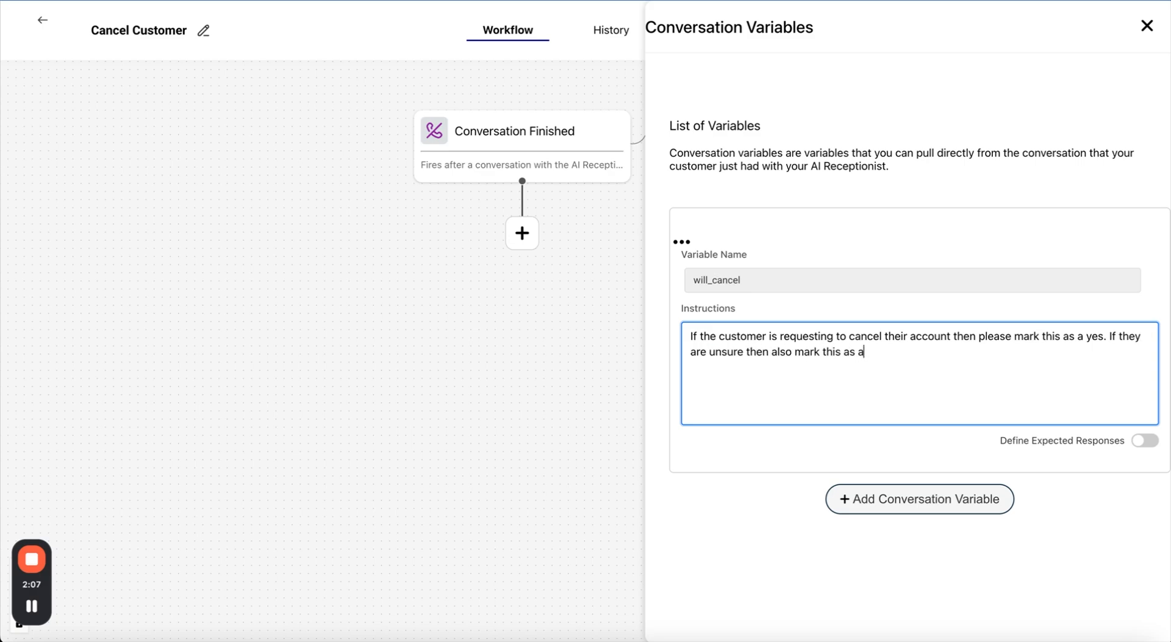
text(yes. But if they did not mention c)
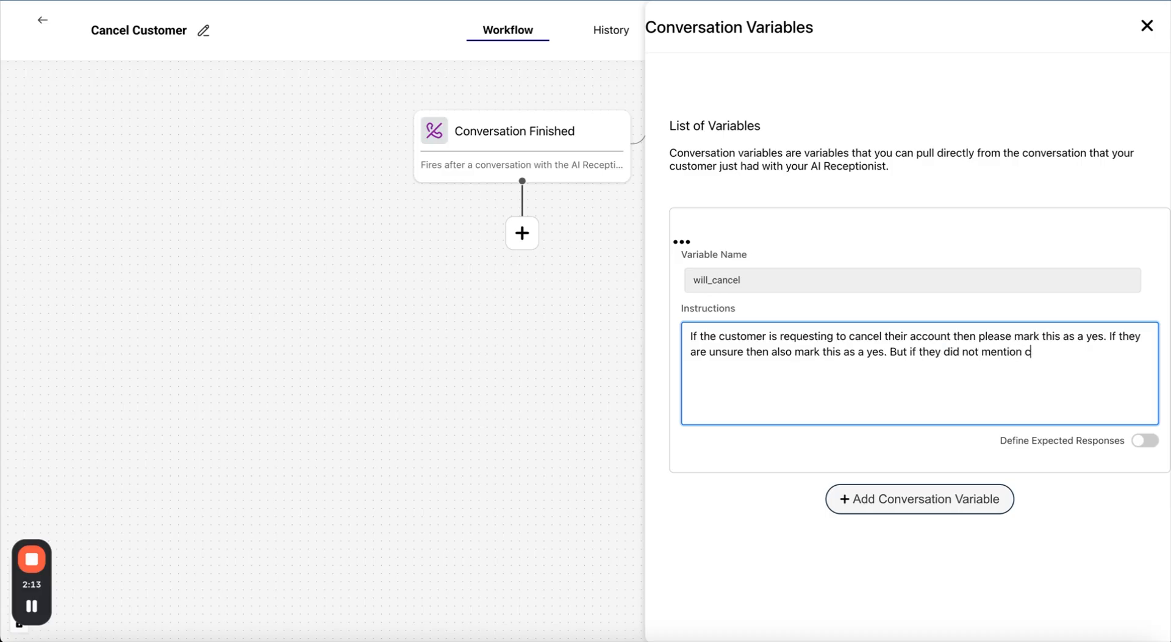
text(anceling or anything like that then)
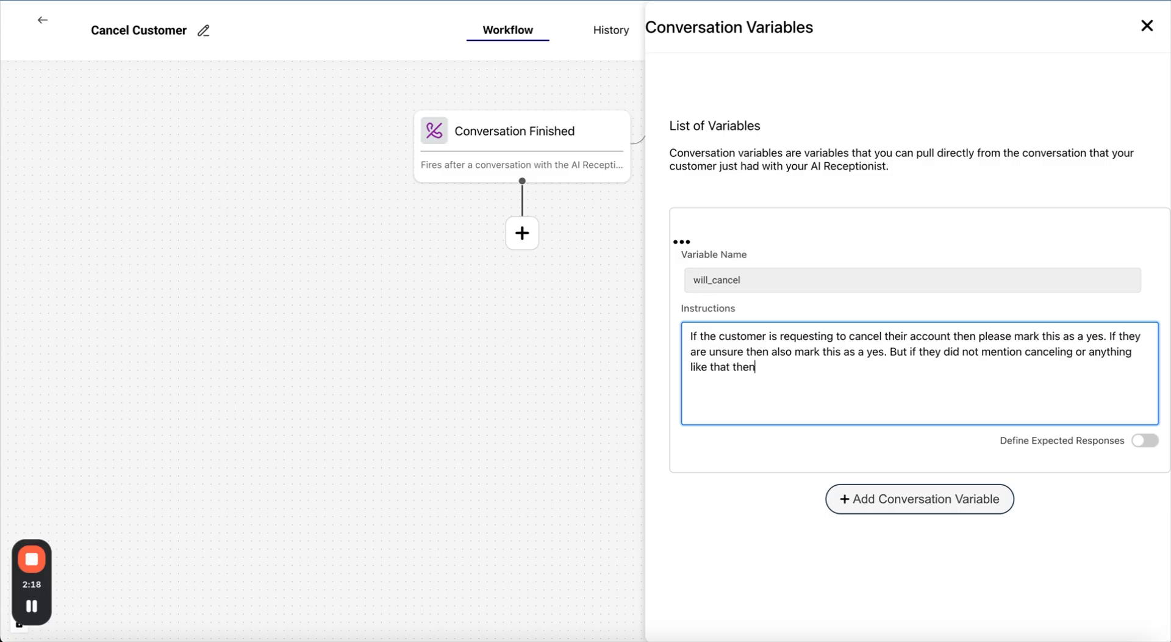
text( please mark this as a no.)
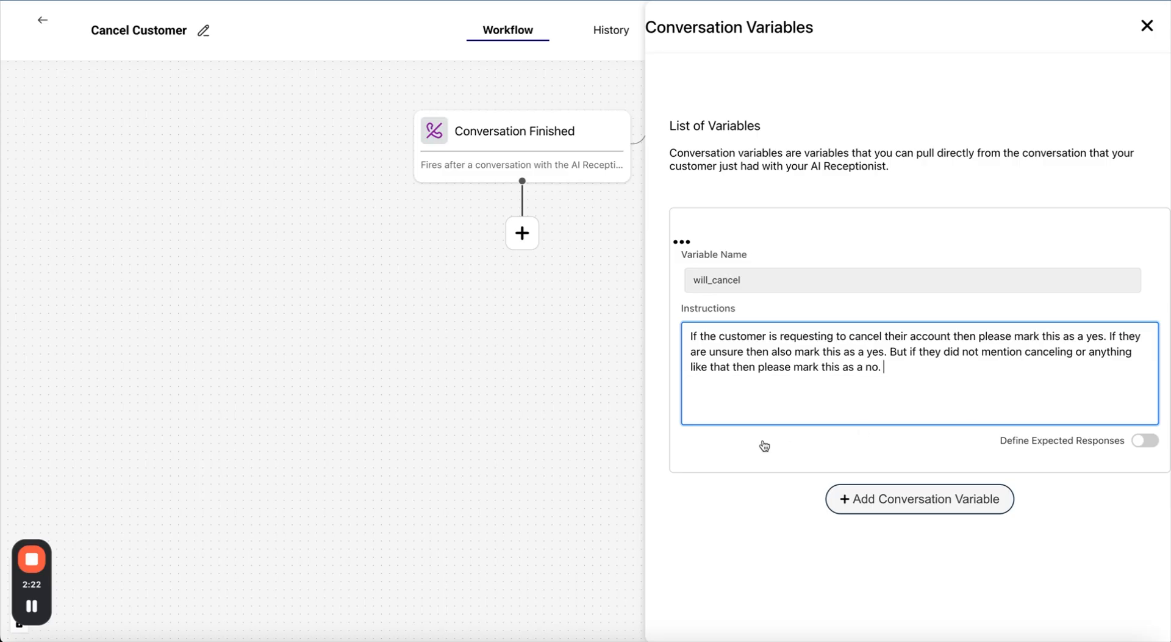
click(743, 451)
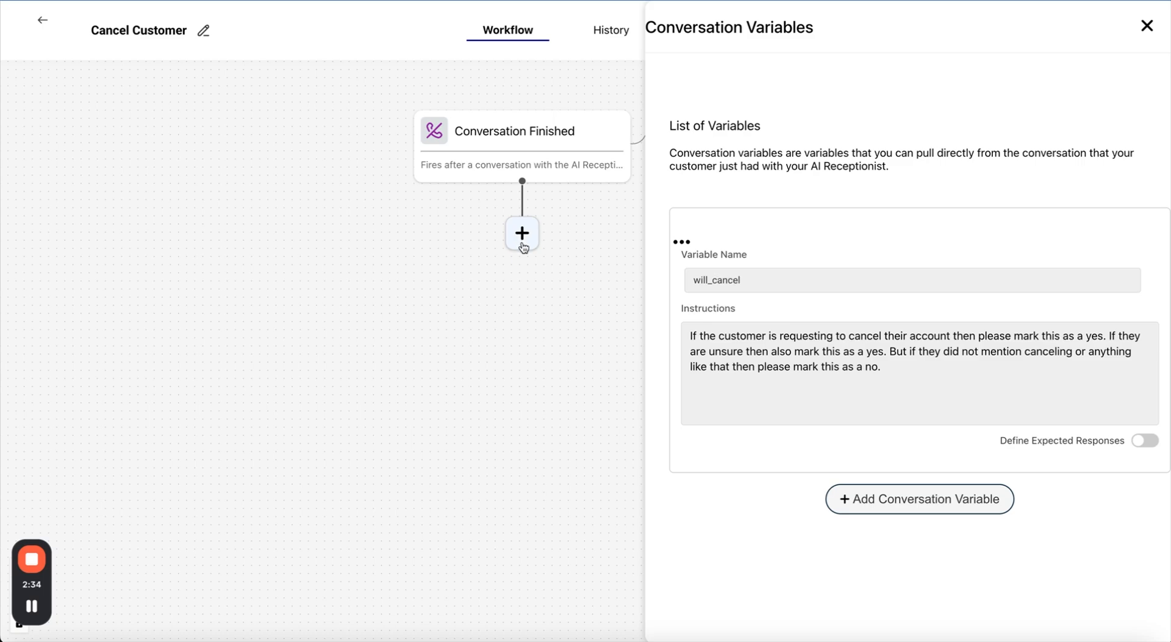
double_click(879, 354)
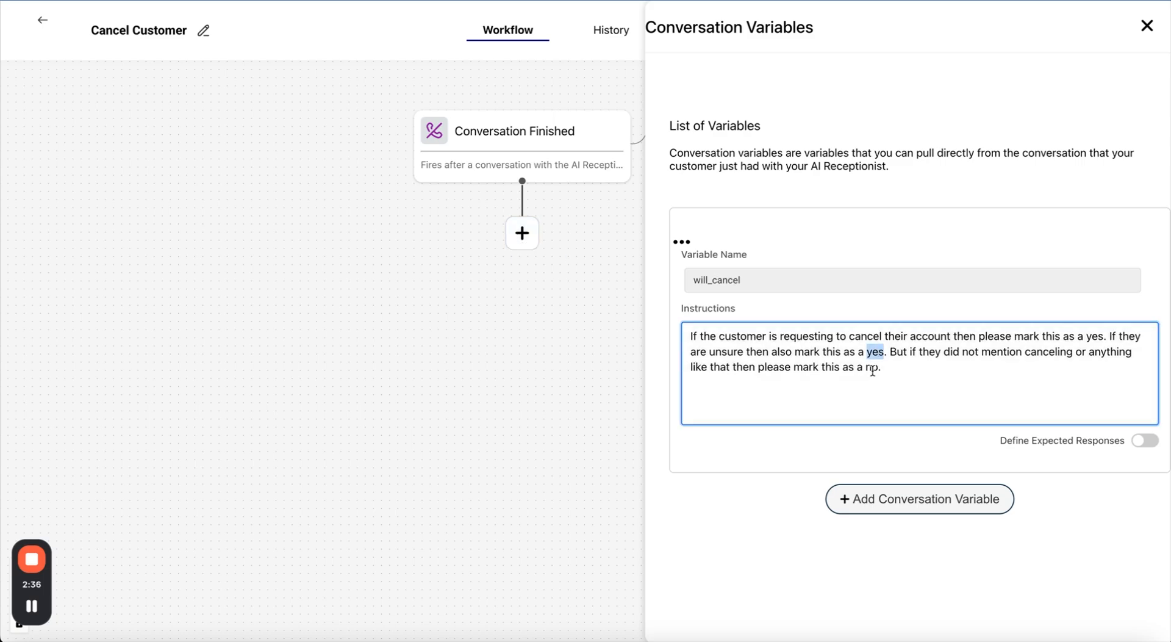
double_click(872, 367)
click(920, 421)
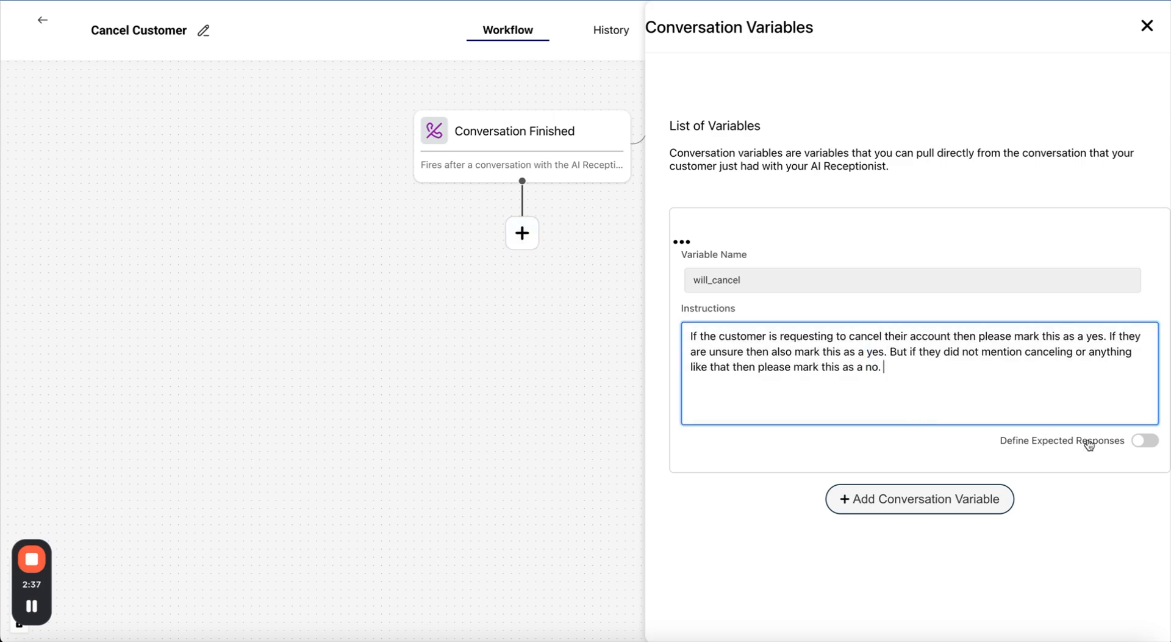
Enable defined expected responses for the will_cancel variable and add the responses yes and no.
click(1144, 440)
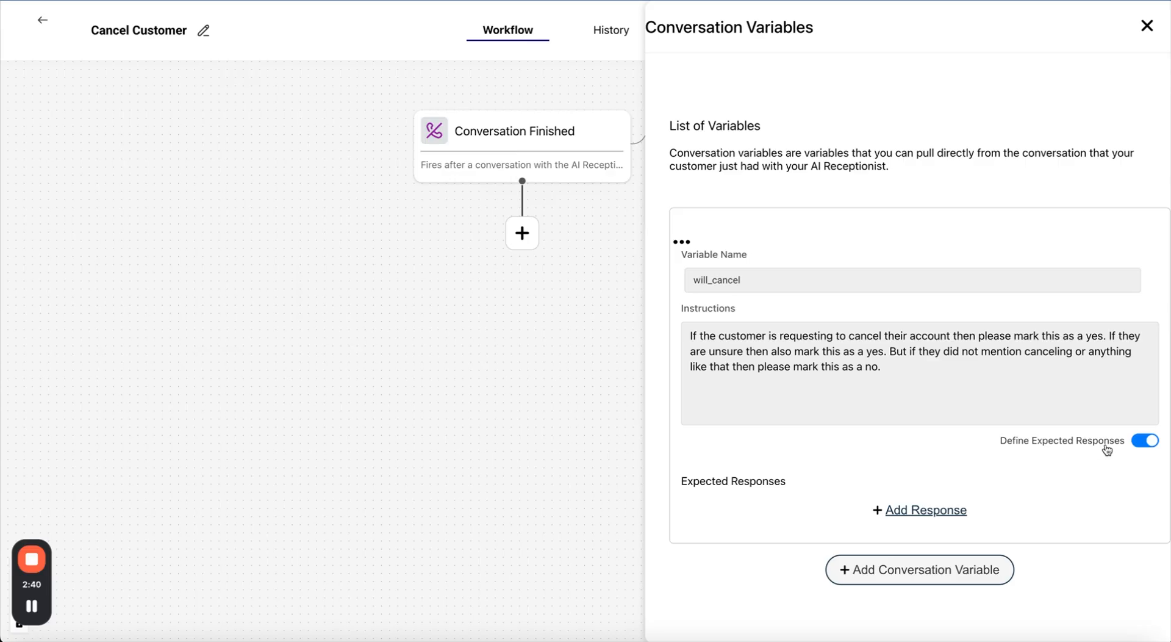
click(937, 512)
scroll(870, 456, down, 1)
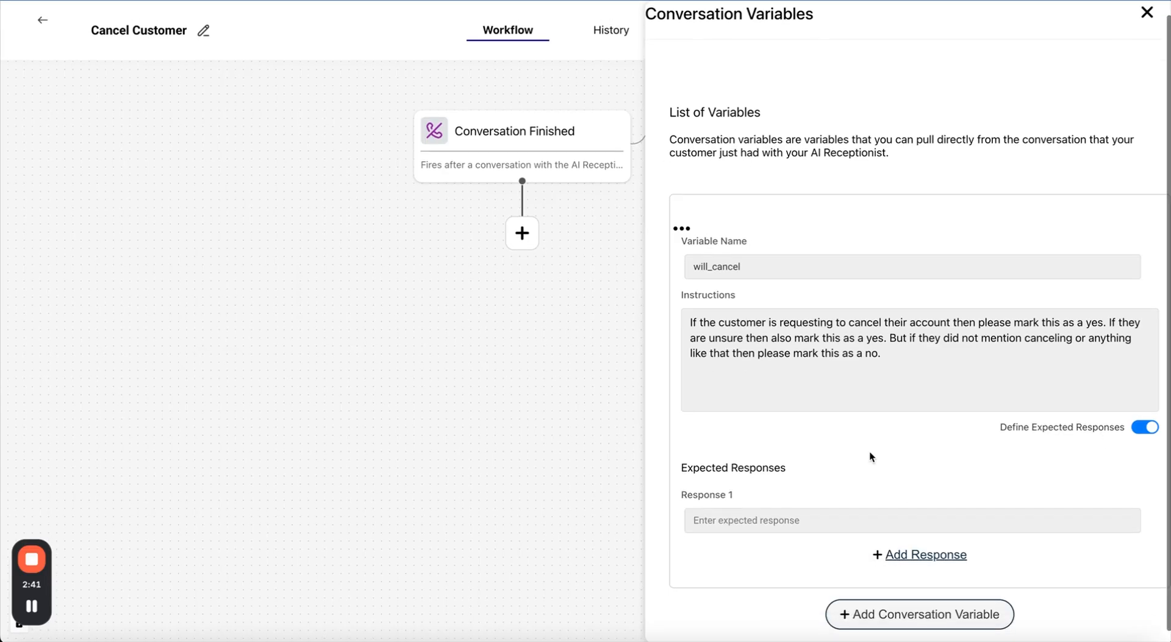
click(797, 520)
text(yes)
click(915, 556)
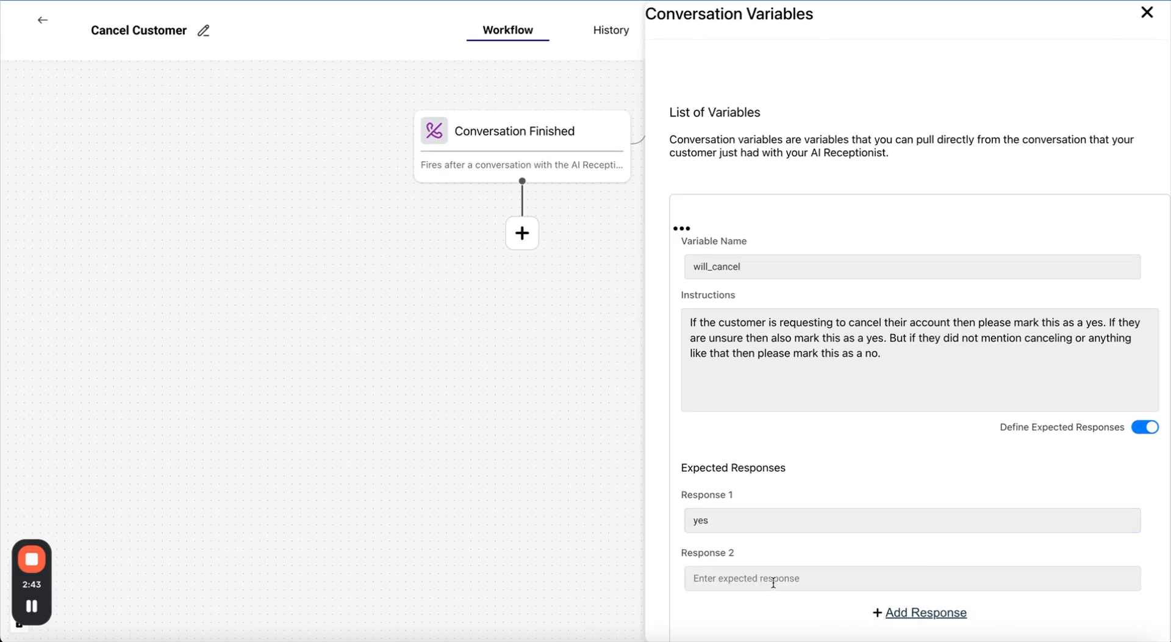
click(775, 579)
text(no)
click(832, 461)
scroll(836, 456, down, 1)
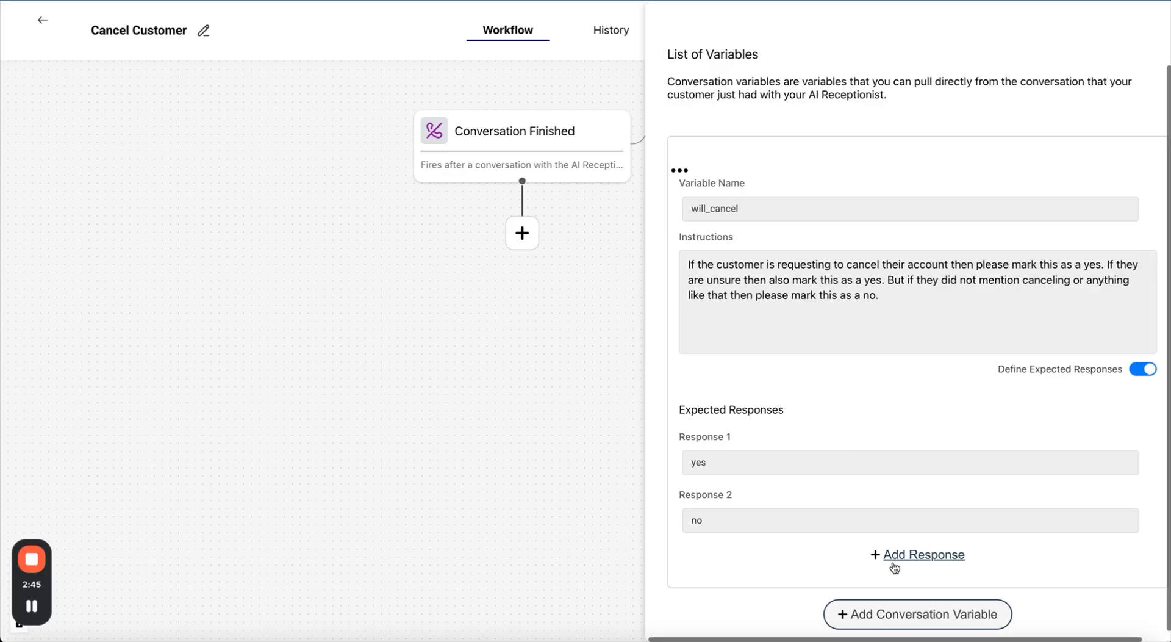
scroll(993, 272, up, 1)
click(1145, 26)
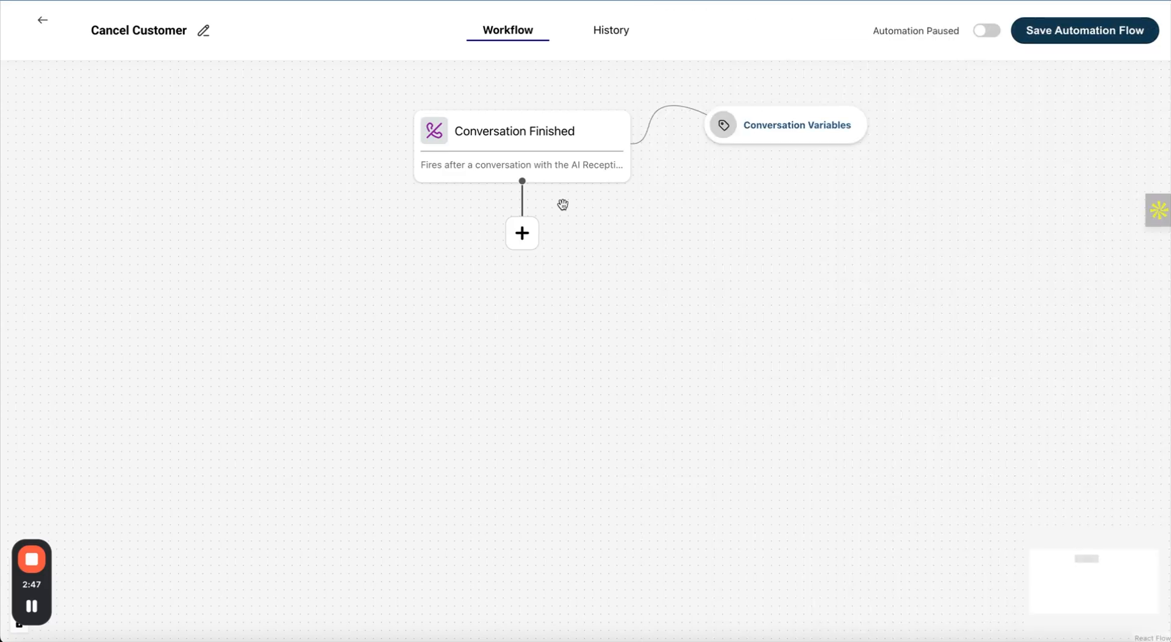
click(767, 127)
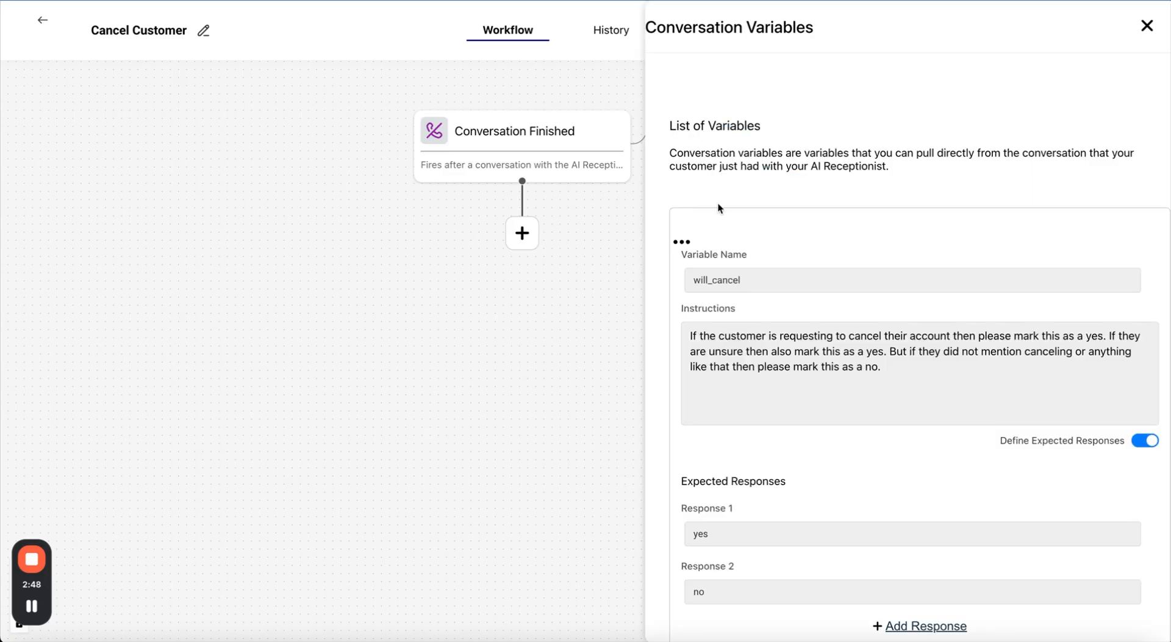
click(1147, 25)
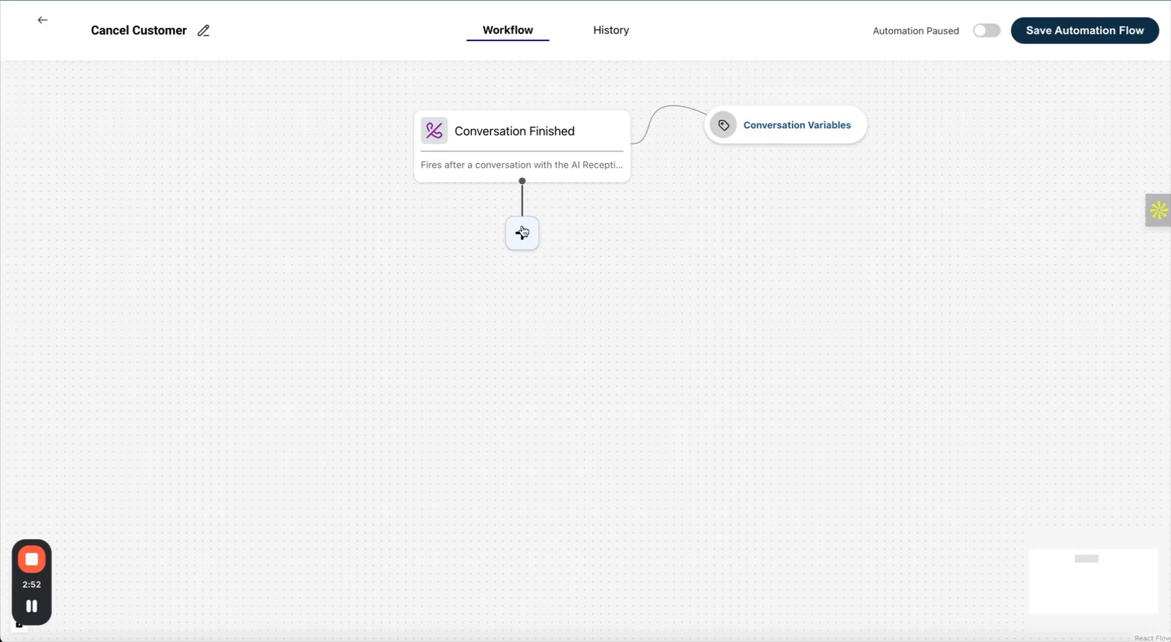
Browse the actions available after the Conversation Finished trigger and refresh the action list.
click(522, 233)
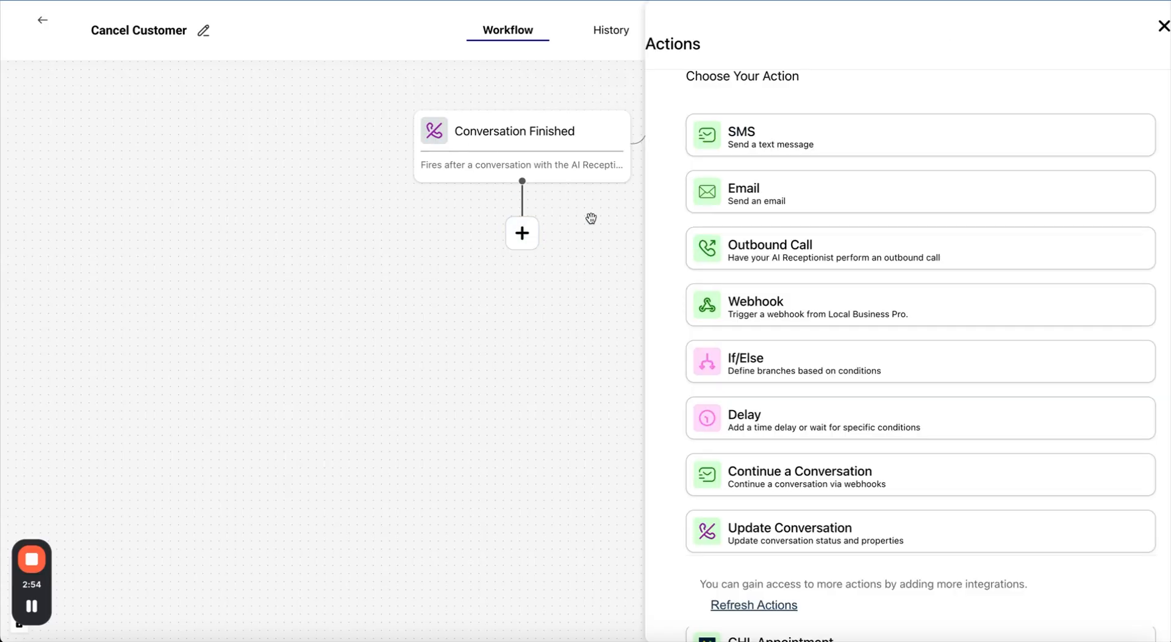
scroll(882, 367, down, 3)
scroll(881, 366, up, 3)
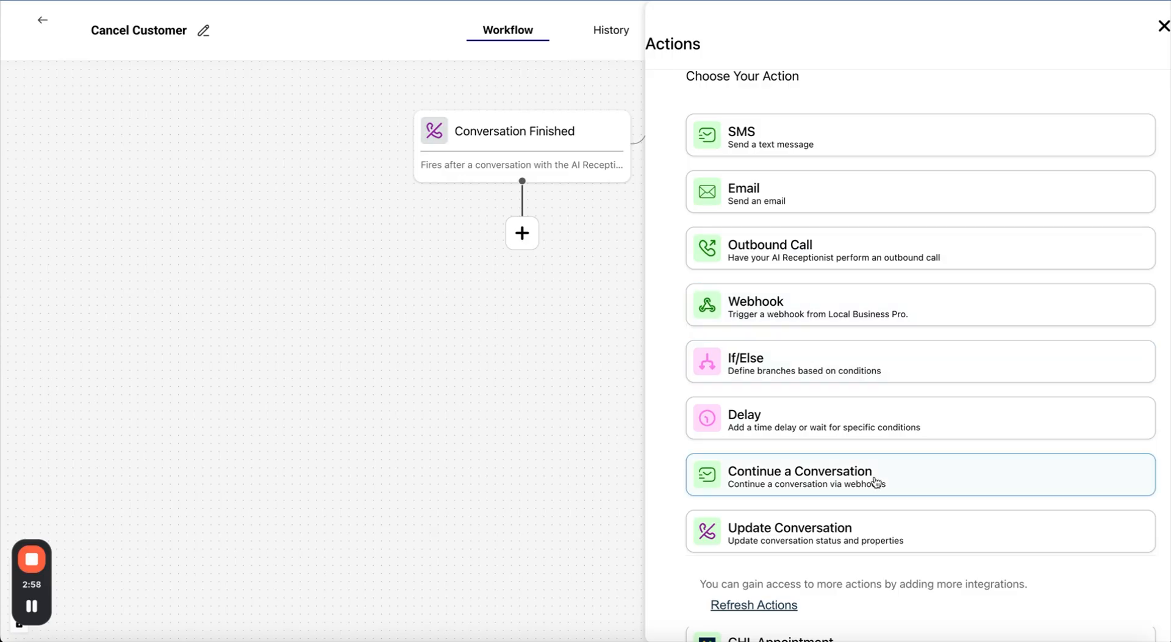
scroll(875, 482, down, 3)
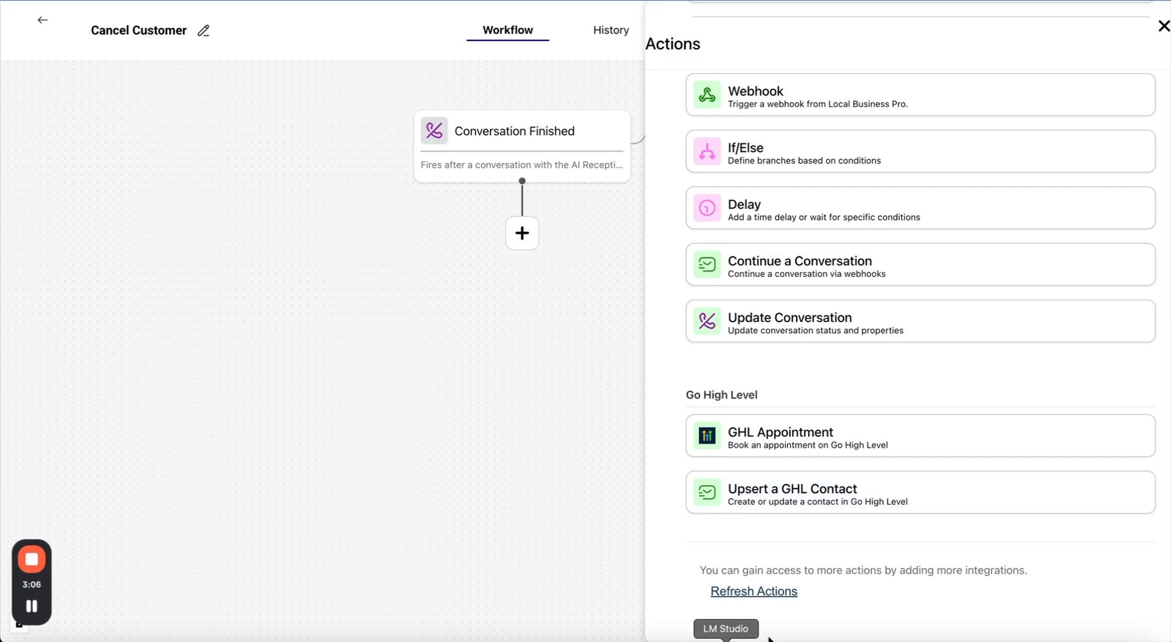
click(775, 592)
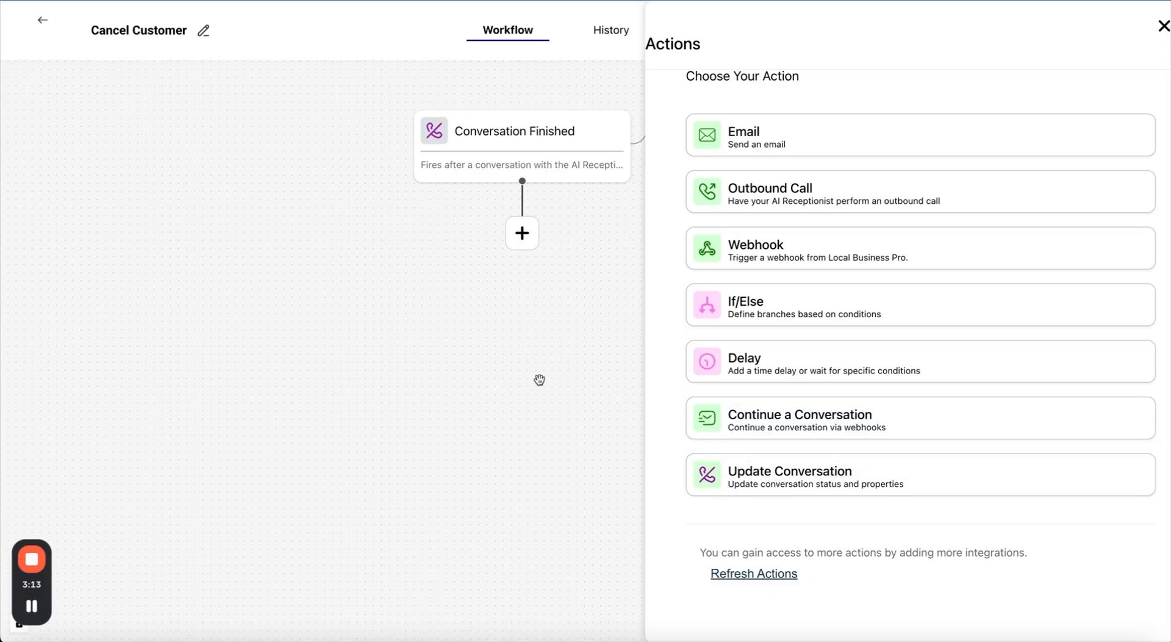
Add an If/Else action after the Conversation Finished trigger and name its custom branch will cancel.
drag(539, 379, 402, 444)
scroll(401, 450, down, 2)
drag(460, 414, 383, 287)
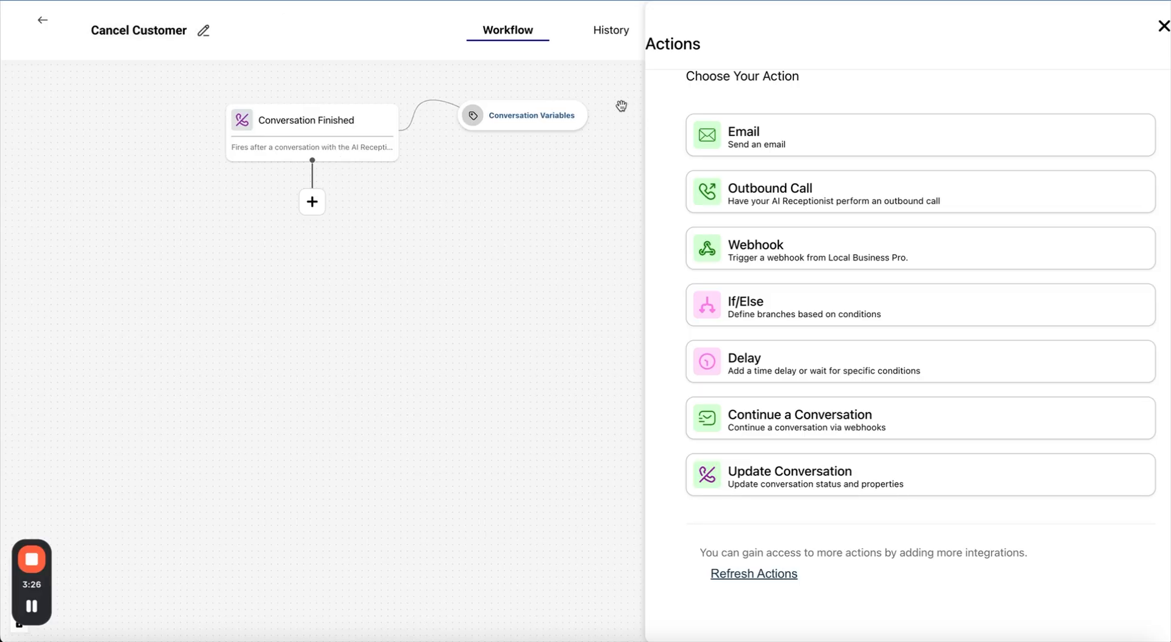
click(781, 316)
click(789, 174)
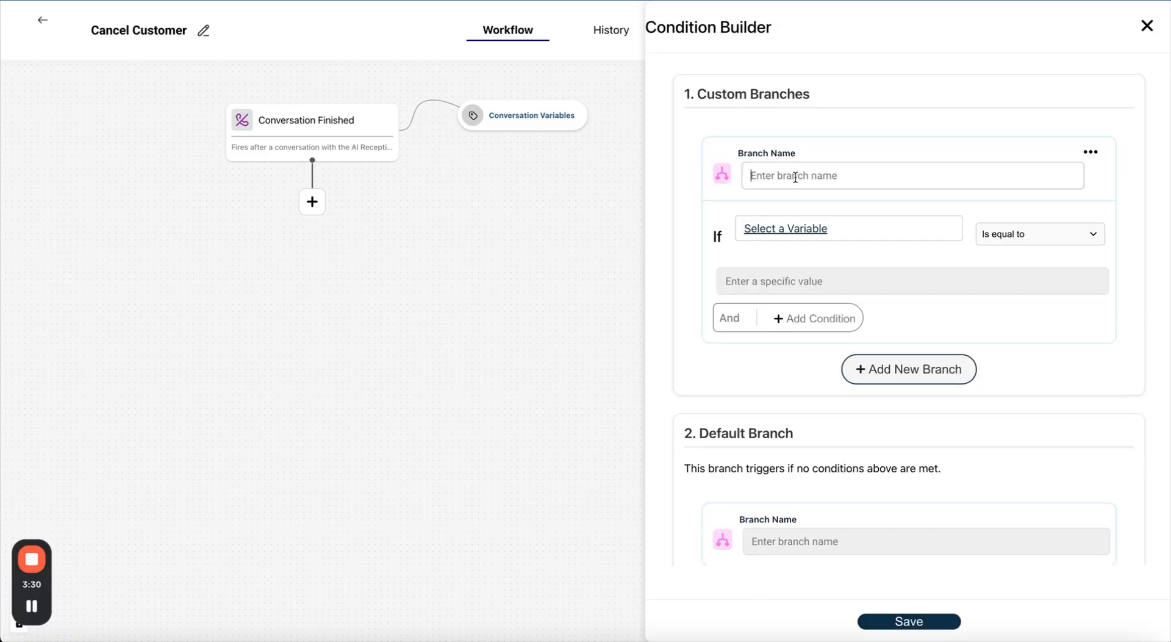
text(will cancel)
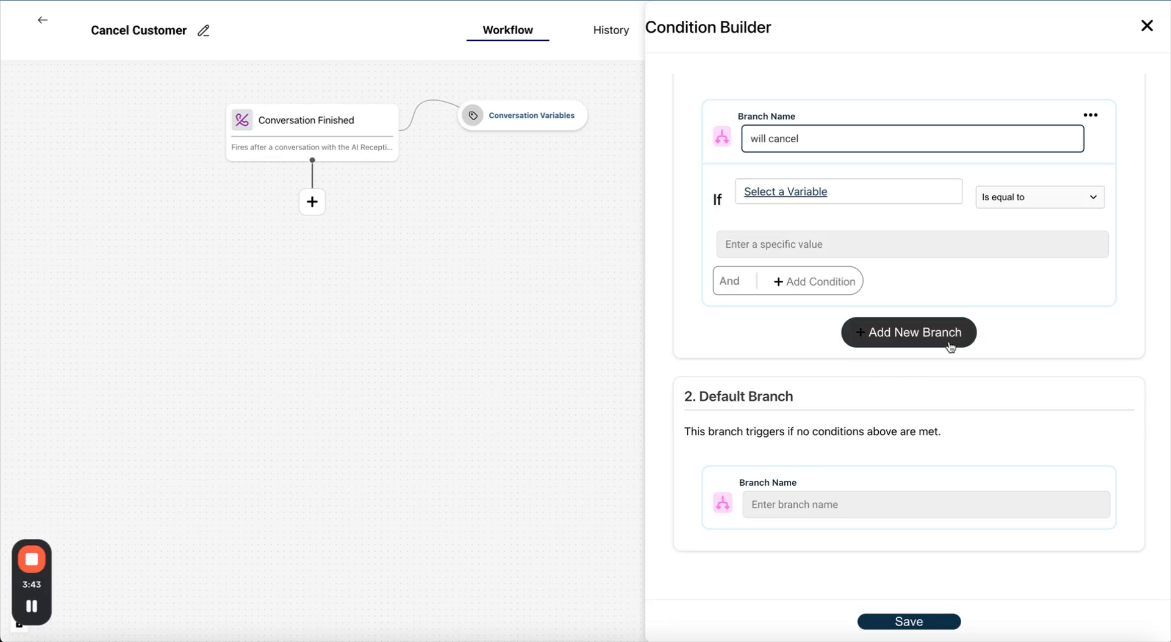
scroll(850, 494, up, 1)
scroll(850, 494, up, 1)
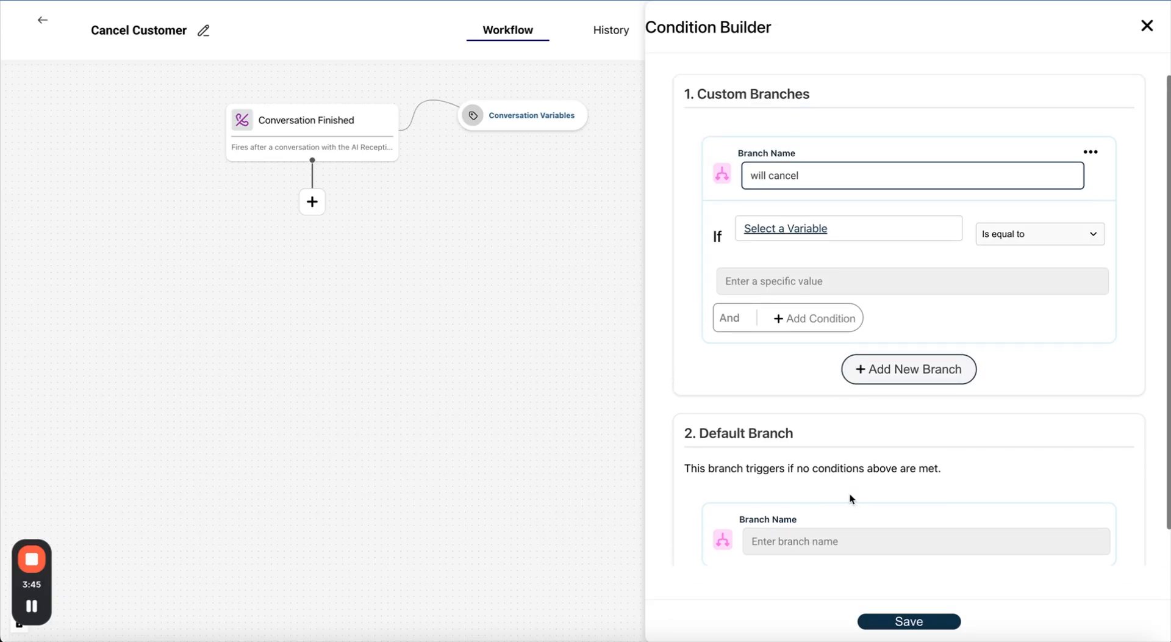
Set the will cancel branch condition to {conversation.will_cancel} is equal to yes.
click(775, 232)
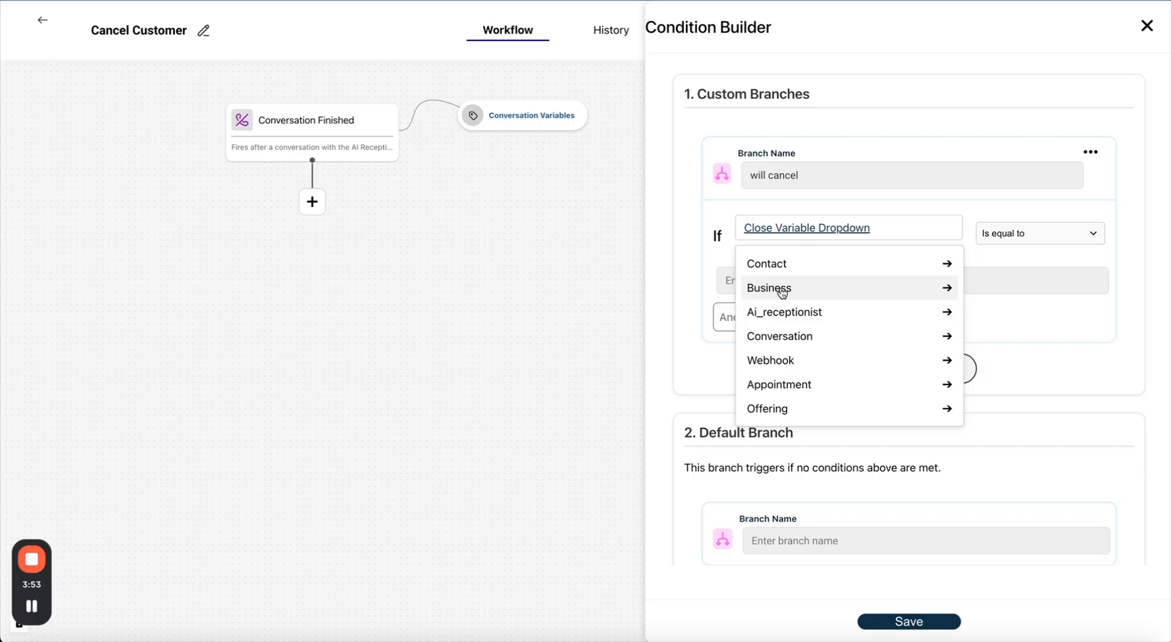
click(784, 336)
scroll(786, 341, down, 1)
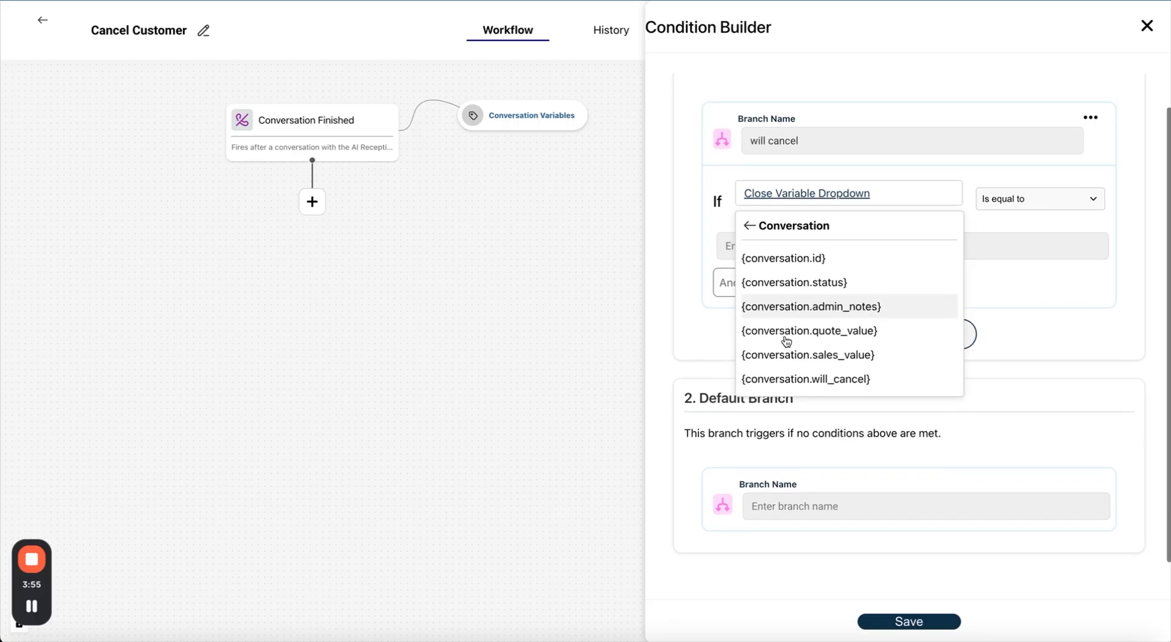
click(830, 376)
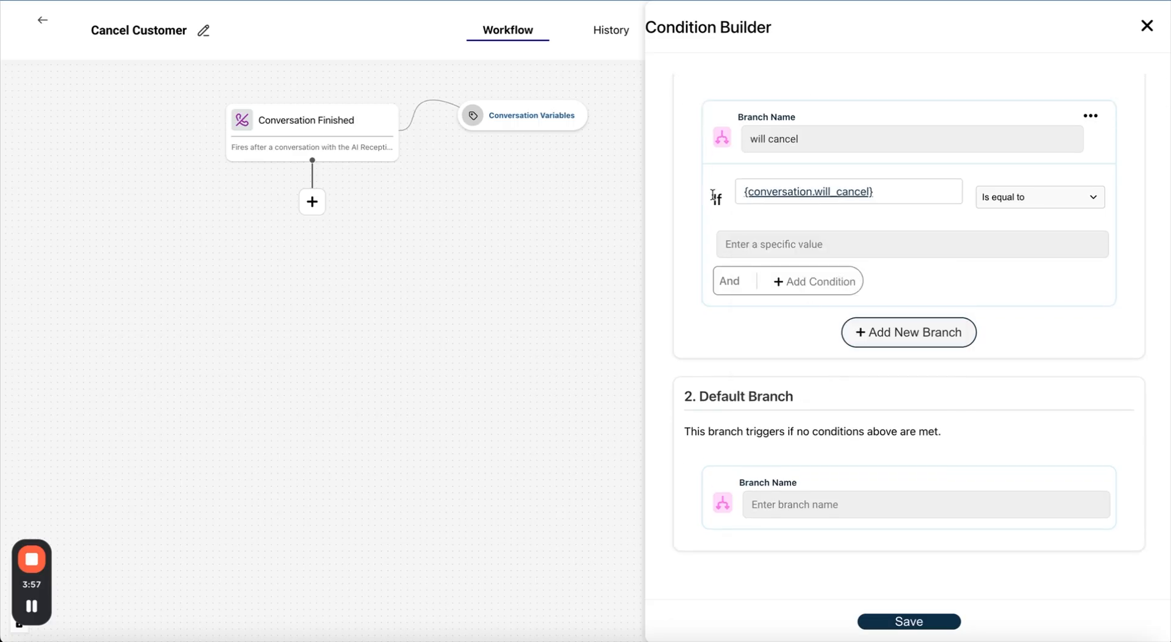
click(1032, 188)
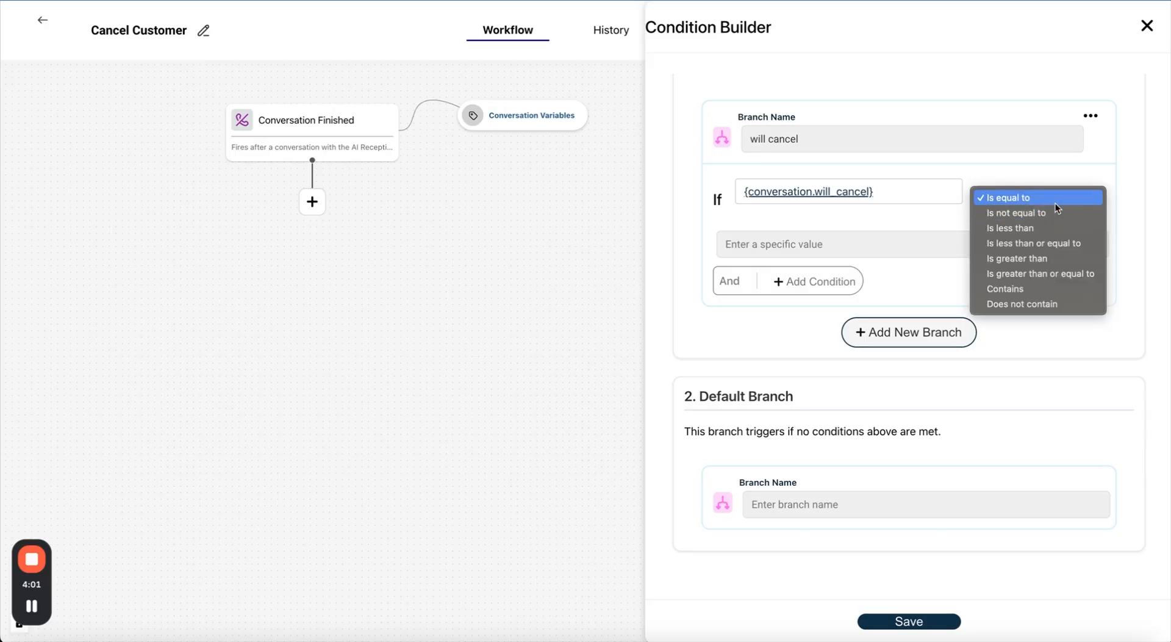
click(1055, 200)
click(788, 243)
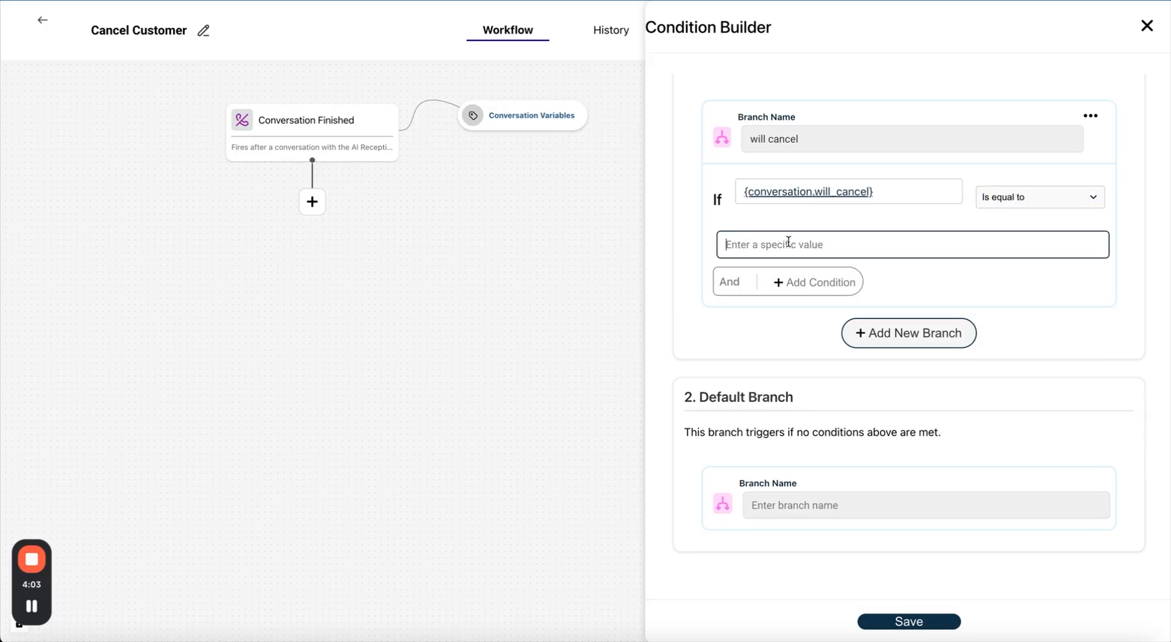
text(yes)
key(Tab)
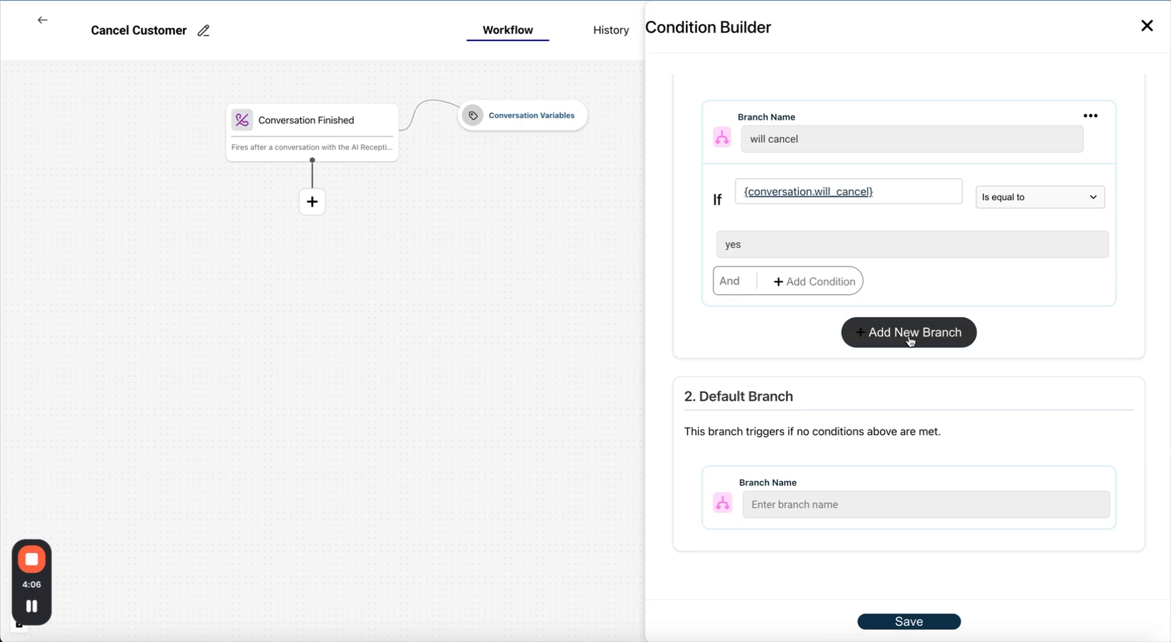
Check the And/Or choices for combining conditions and save the If/Else branches with the single condition.
click(731, 282)
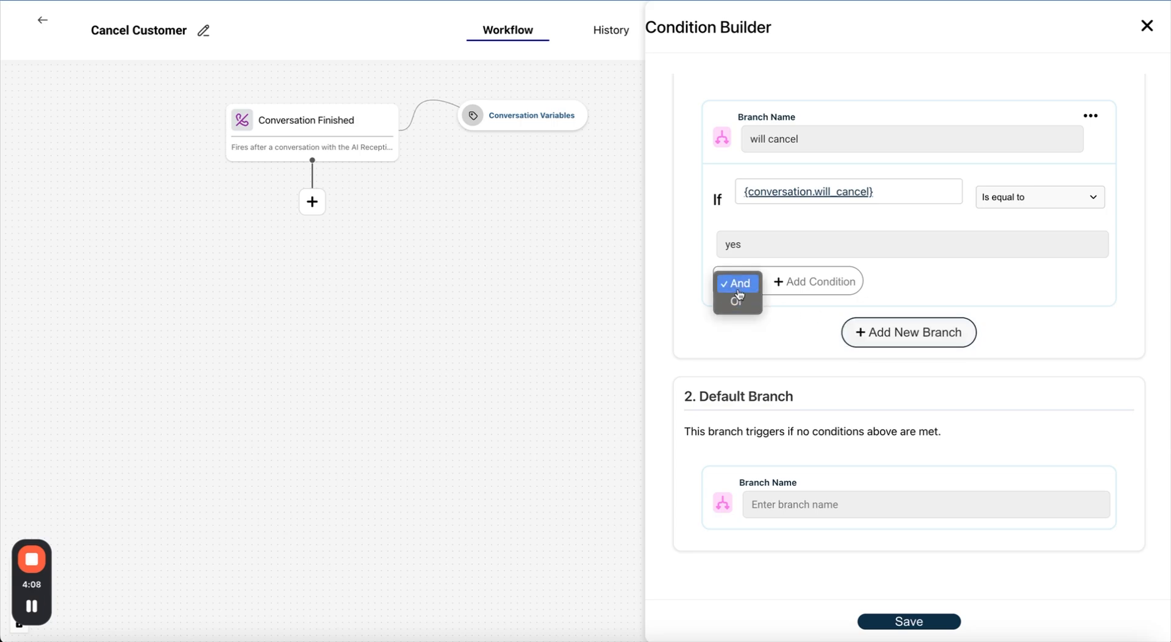
click(838, 282)
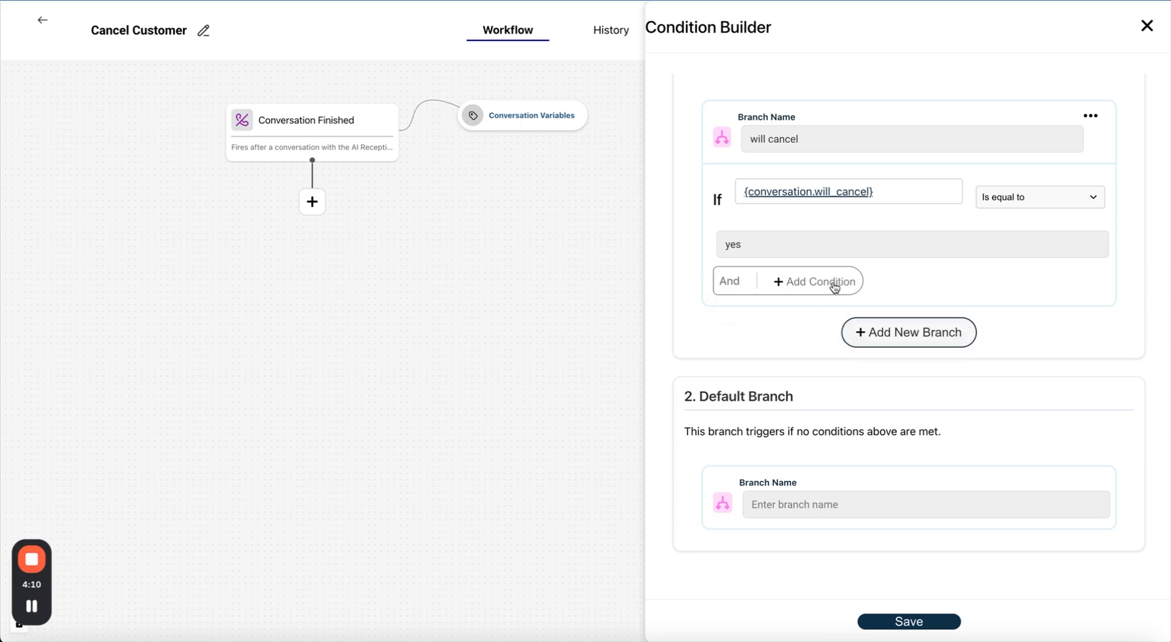
scroll(774, 318, up, 1)
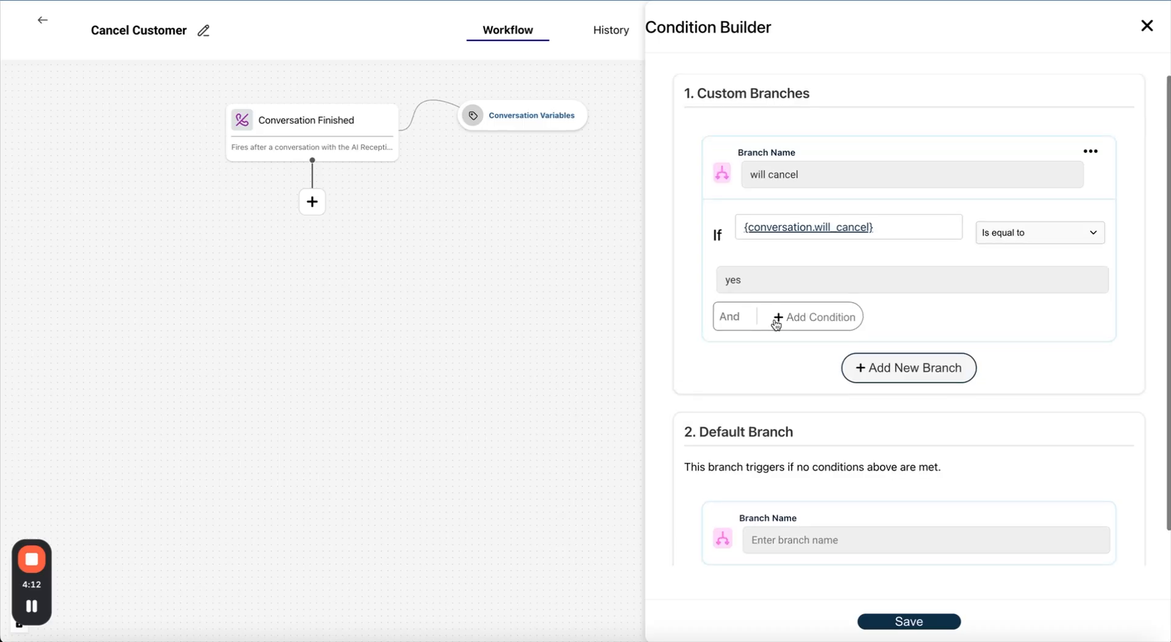
scroll(921, 366, down, 1)
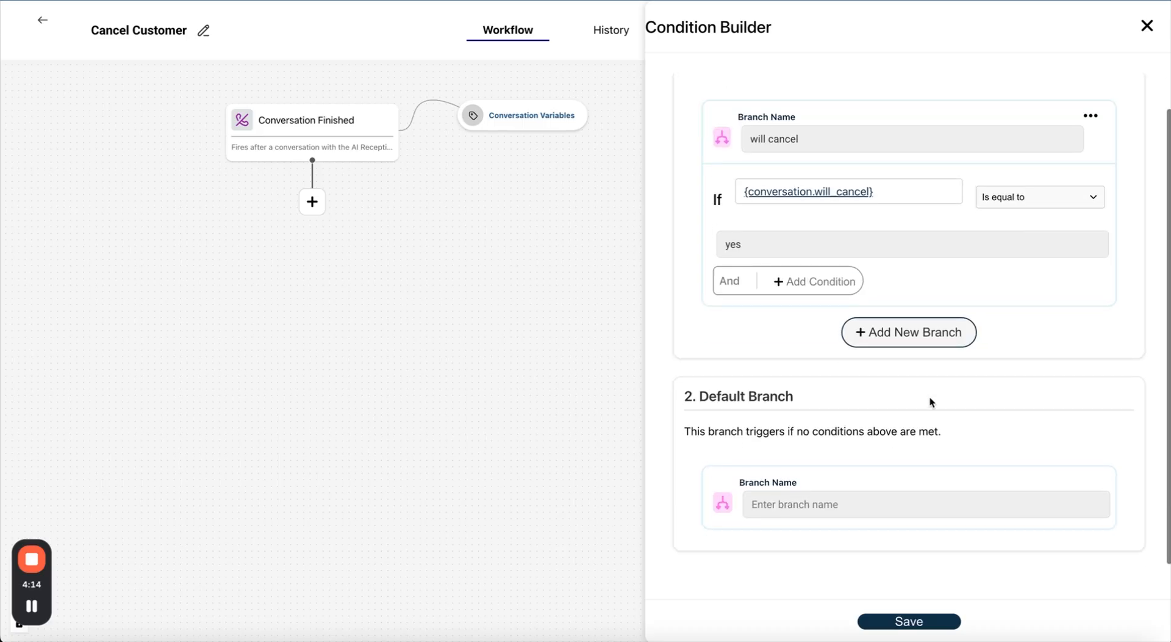
click(906, 621)
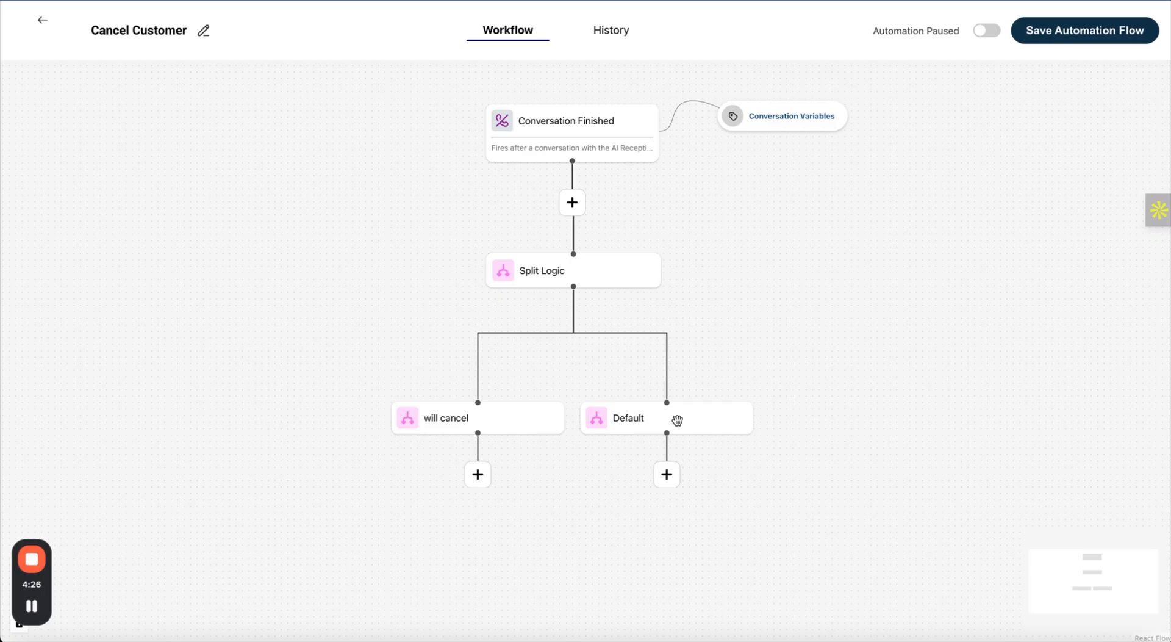
Add an Outbound Call action under the will cancel branch and name it Call to owner.
click(478, 473)
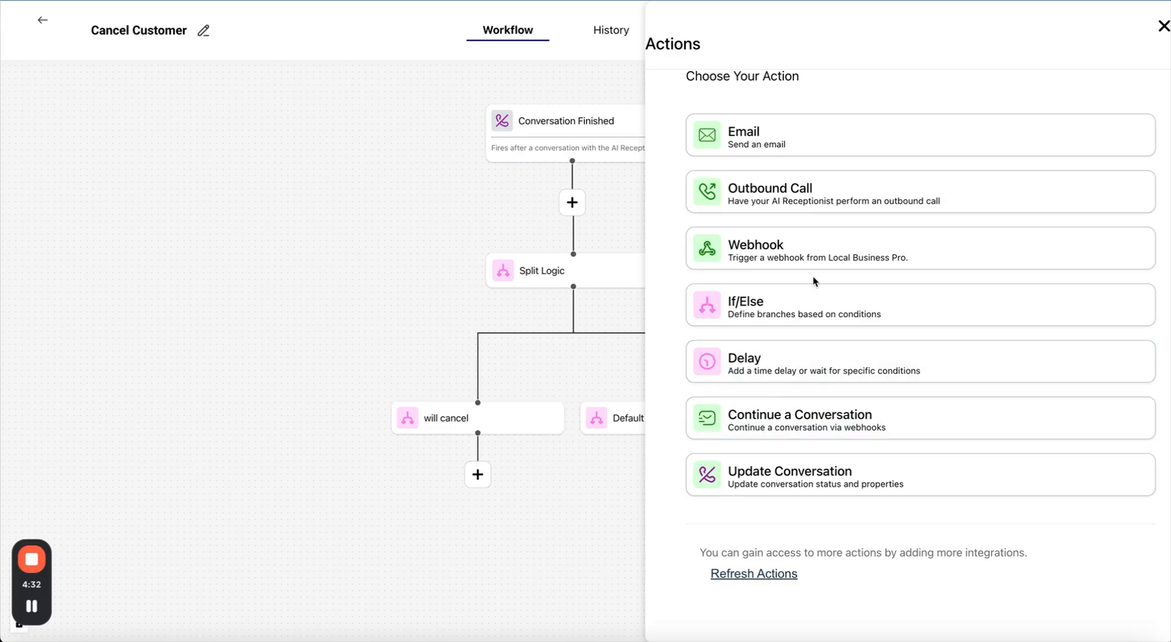
click(811, 194)
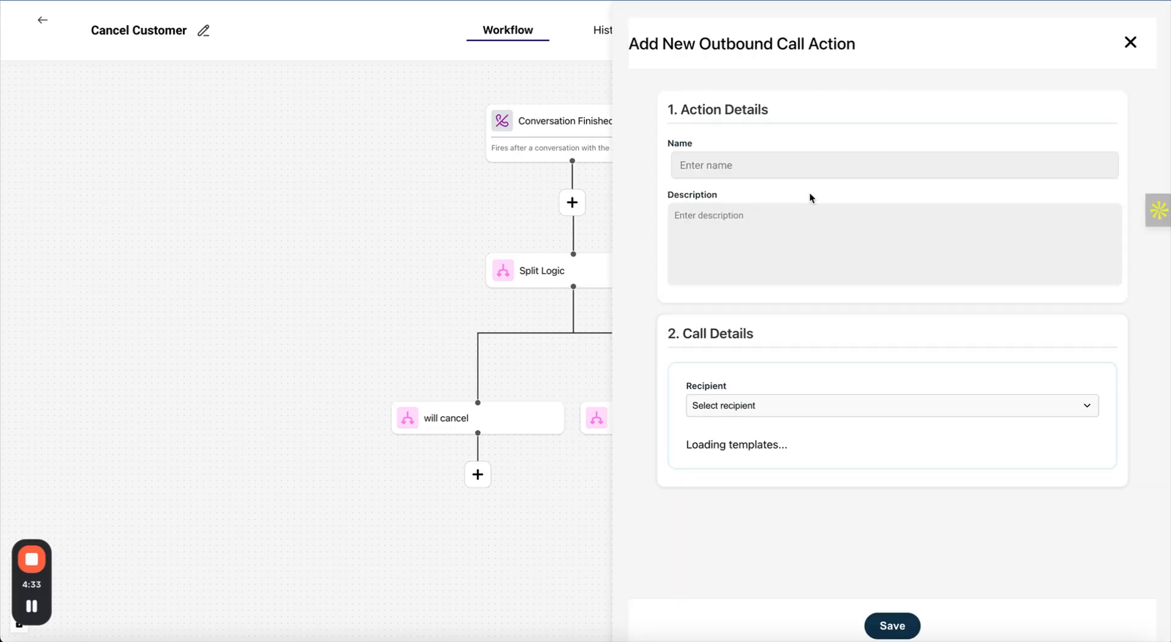
scroll(745, 169, down, 1)
scroll(745, 170, up, 1)
click(745, 170)
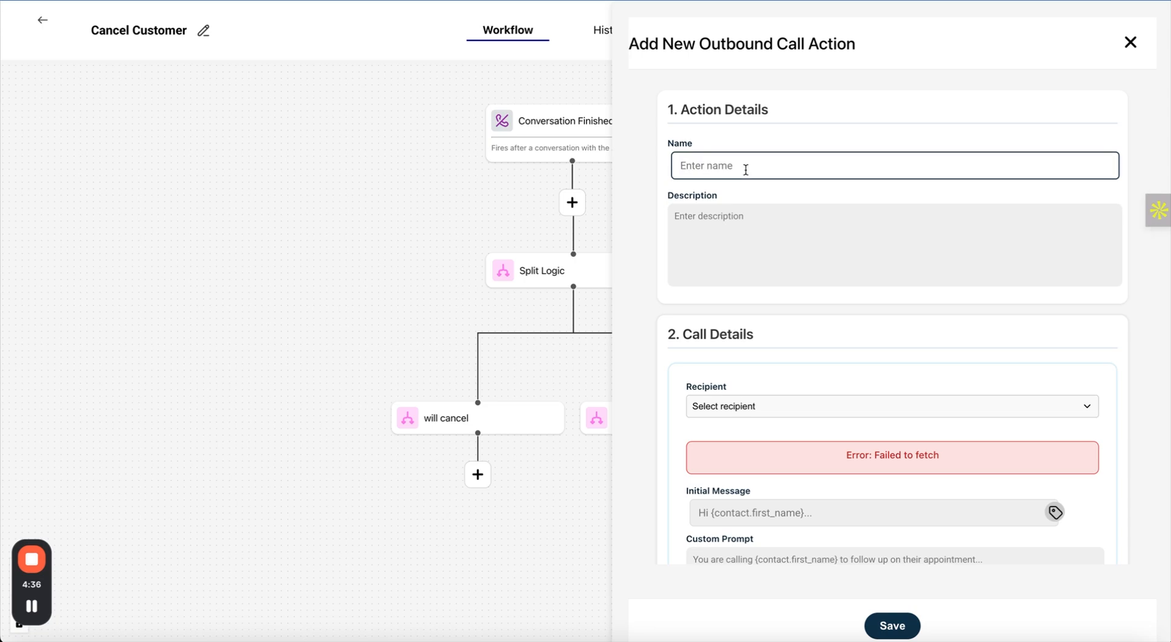
text(Call to owner)
Set the call's recipient to Custom Recipient and enter the owner's phone number.
scroll(838, 375, down, 3)
click(759, 268)
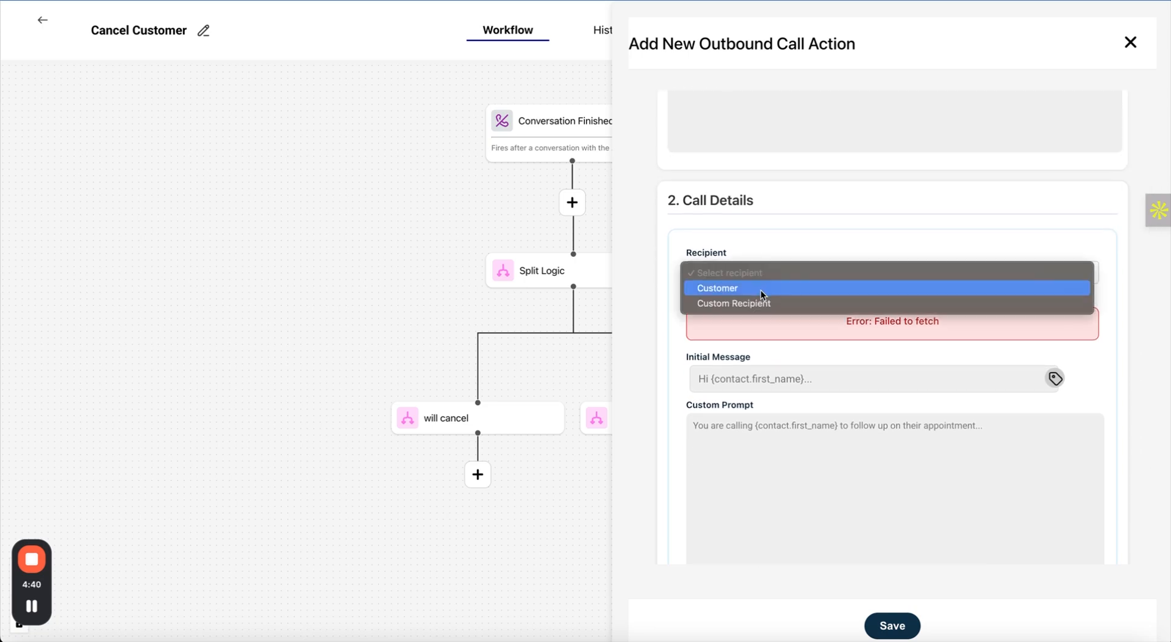
click(769, 302)
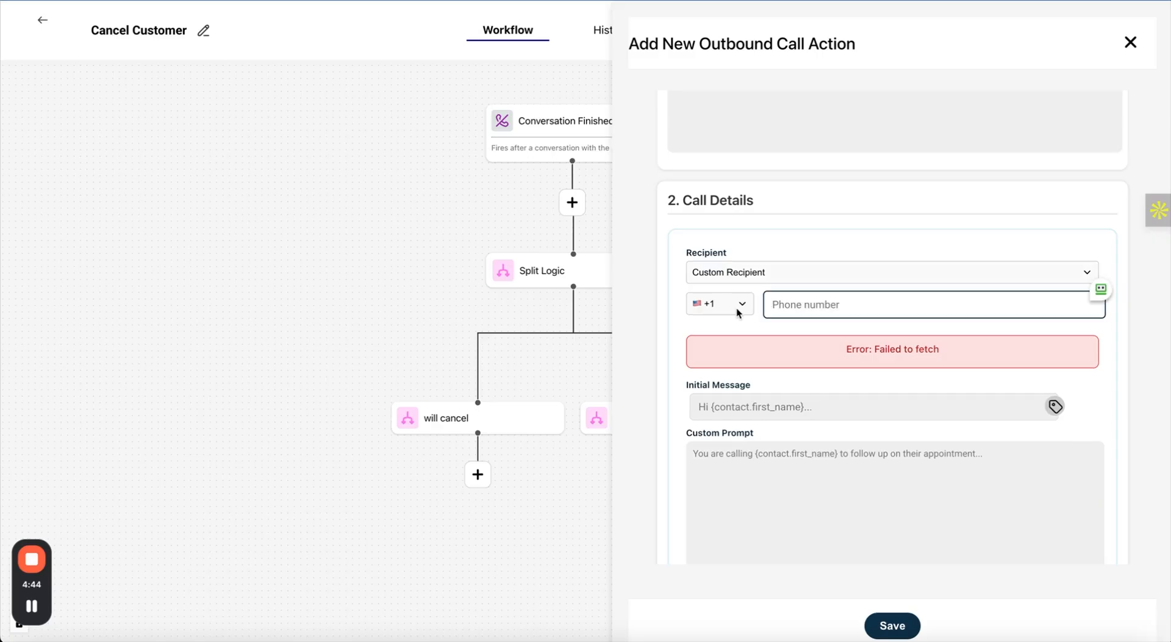
text(8015551234)
click(803, 236)
Write the initial message greeting the owner by name: "I just got off the phone with a customer who wants to cancel. I have some details for you".
scroll(781, 269, down, 3)
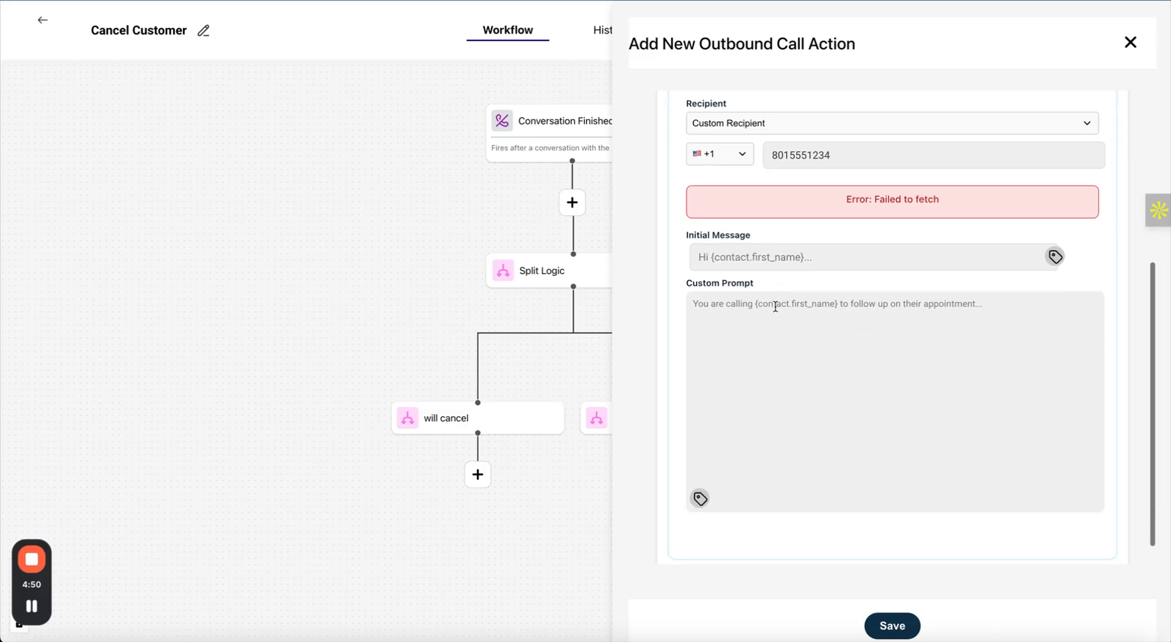
click(694, 256)
text(Hi )
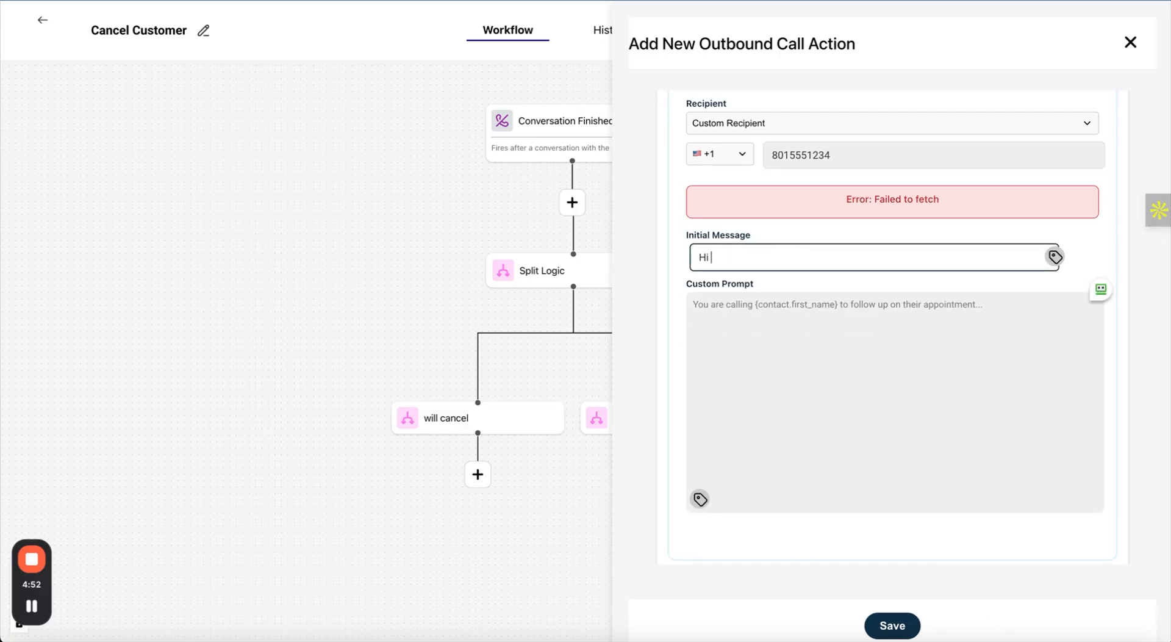
text(Keeton, I just )
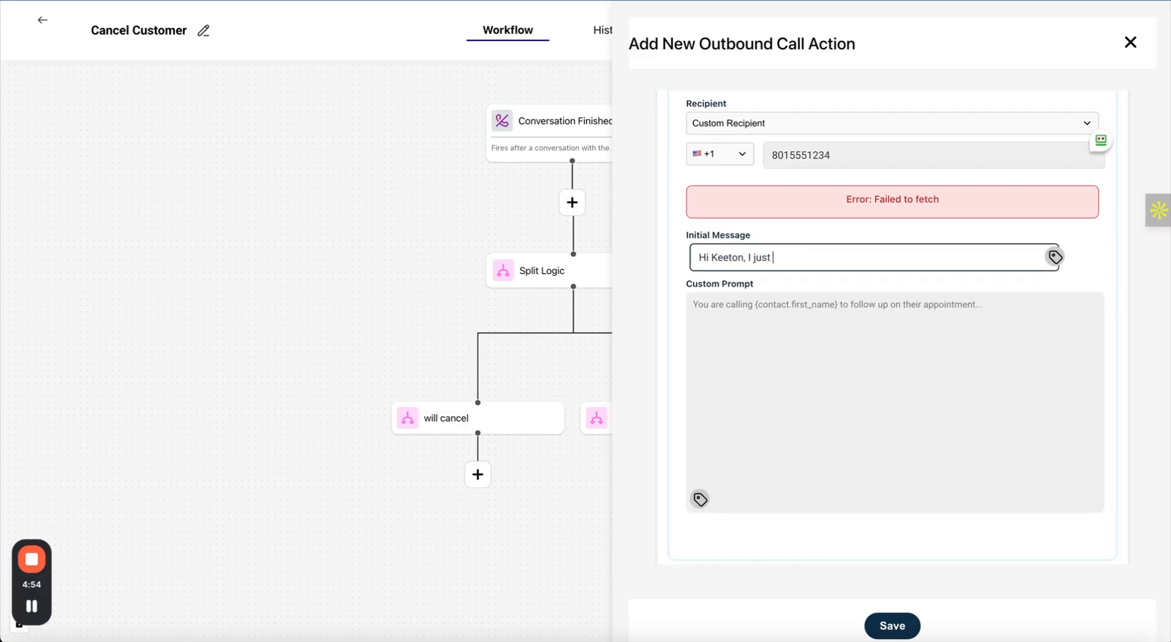
text(got off the phone with a cu)
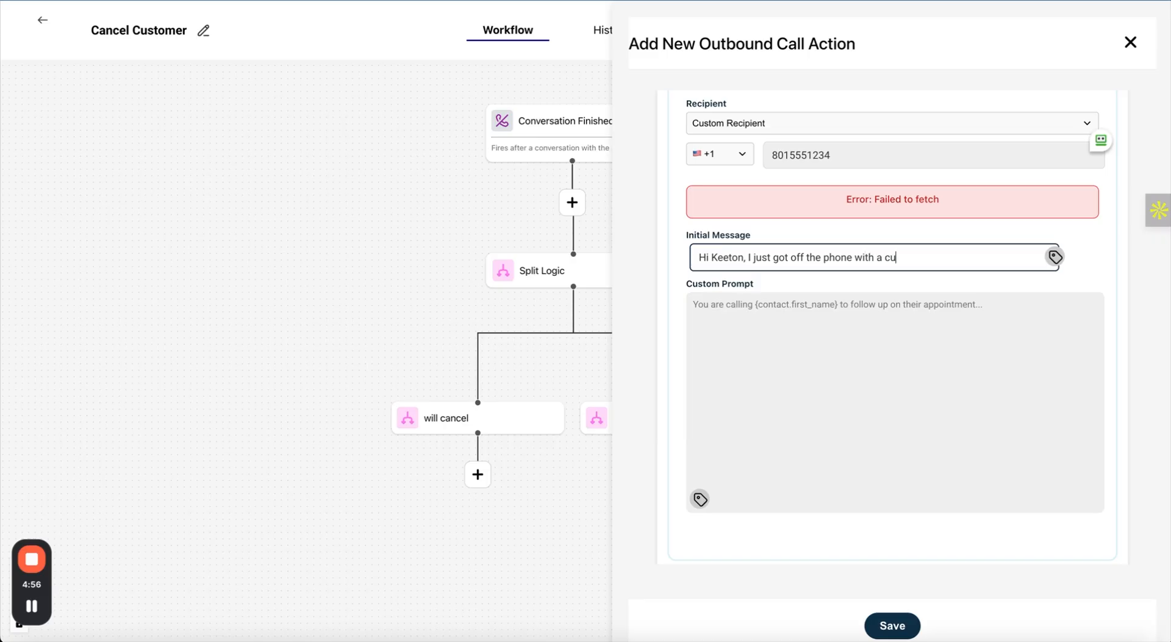
text(stomer who wants to canc)
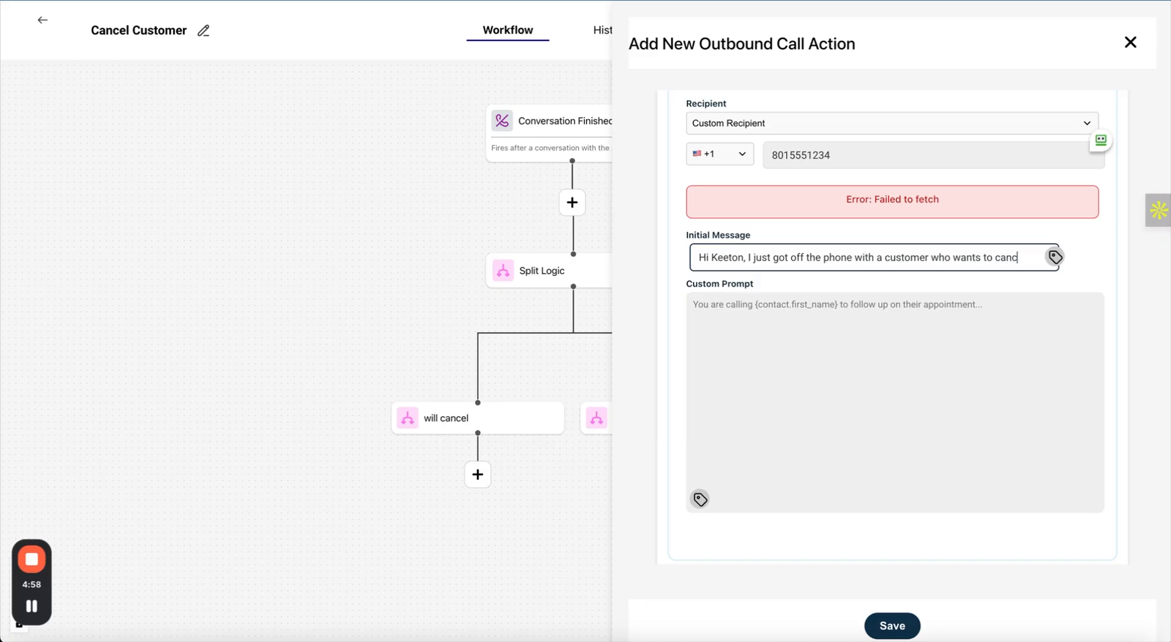
text(el. I ha)
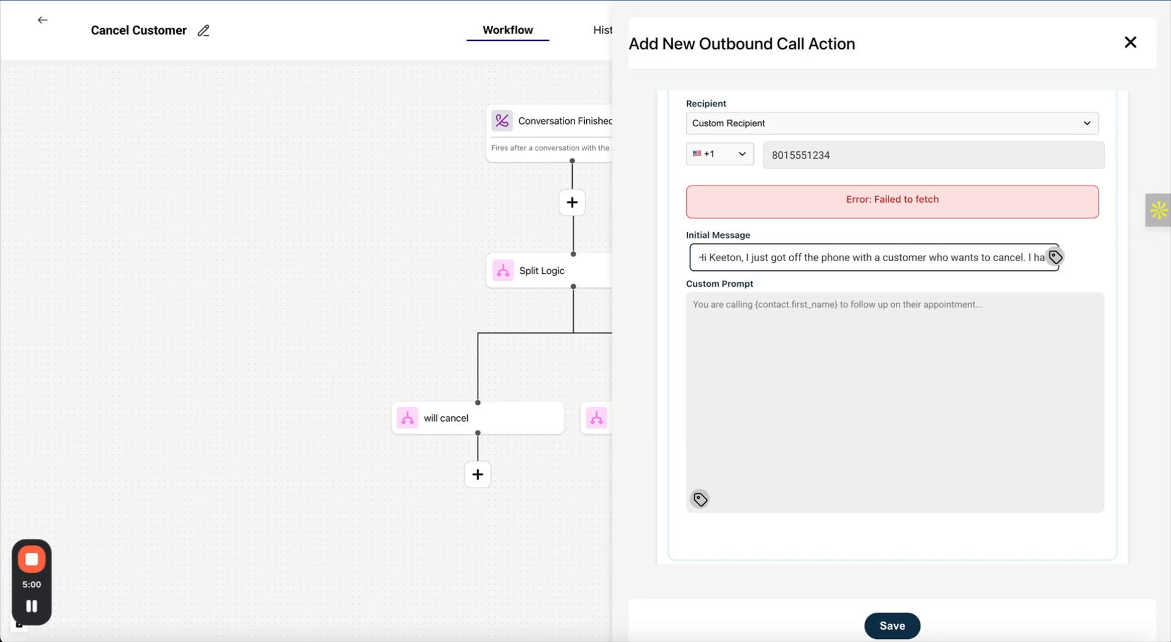
text(ve some details for you)
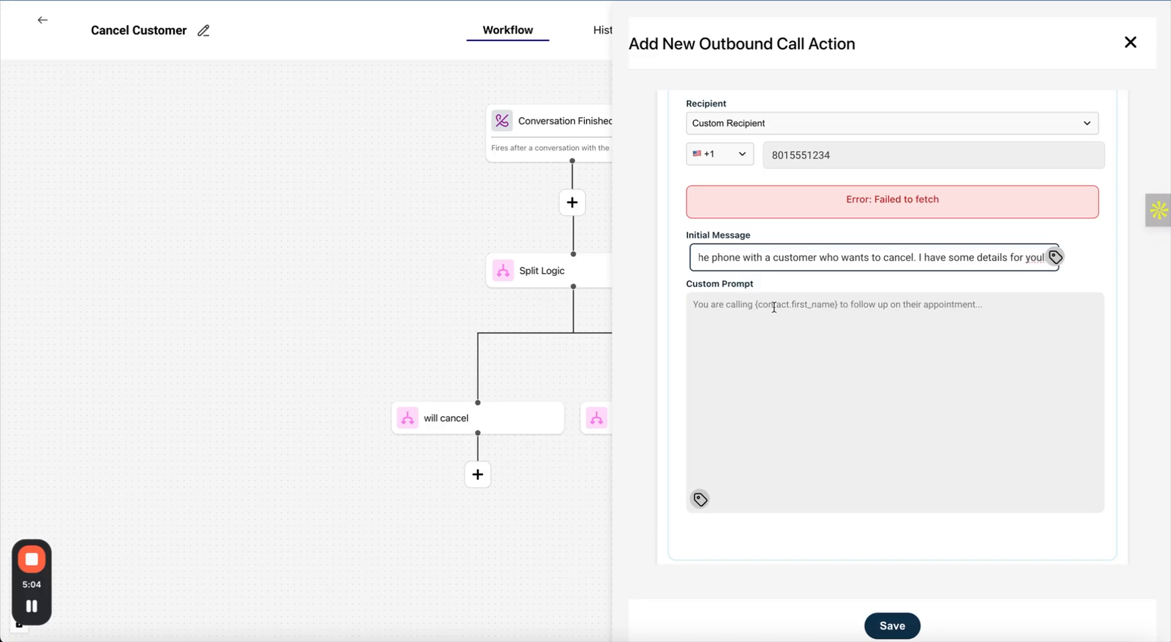
Begin the call's custom prompt with "You just got off the phone with a customer who might want to cancel.".
click(1007, 335)
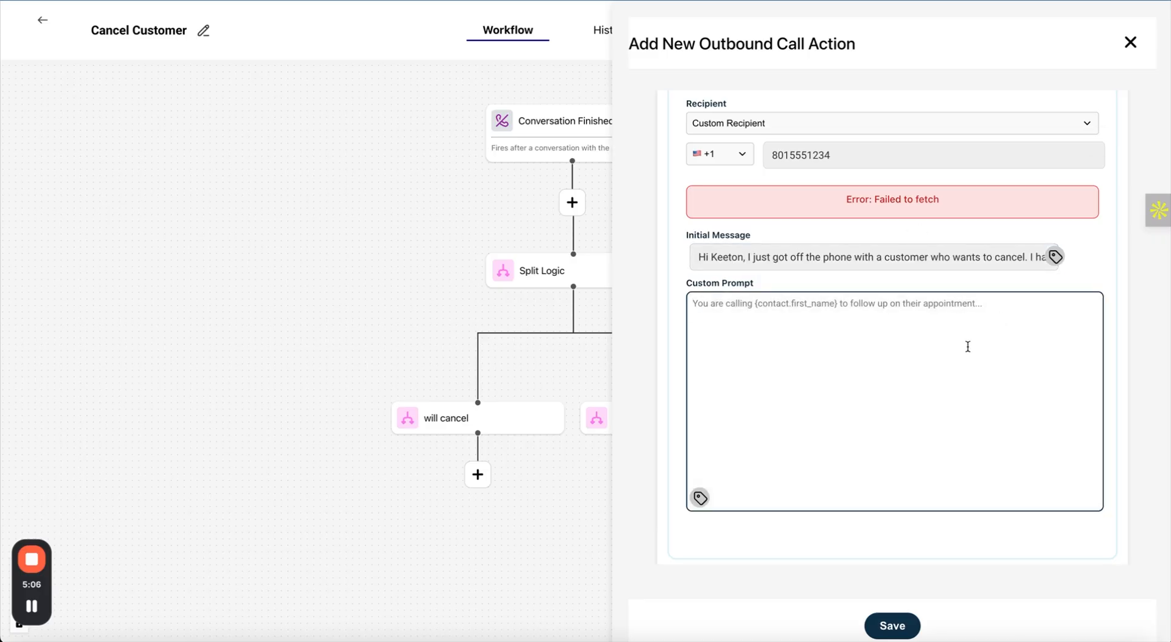
scroll(968, 343, down, 3)
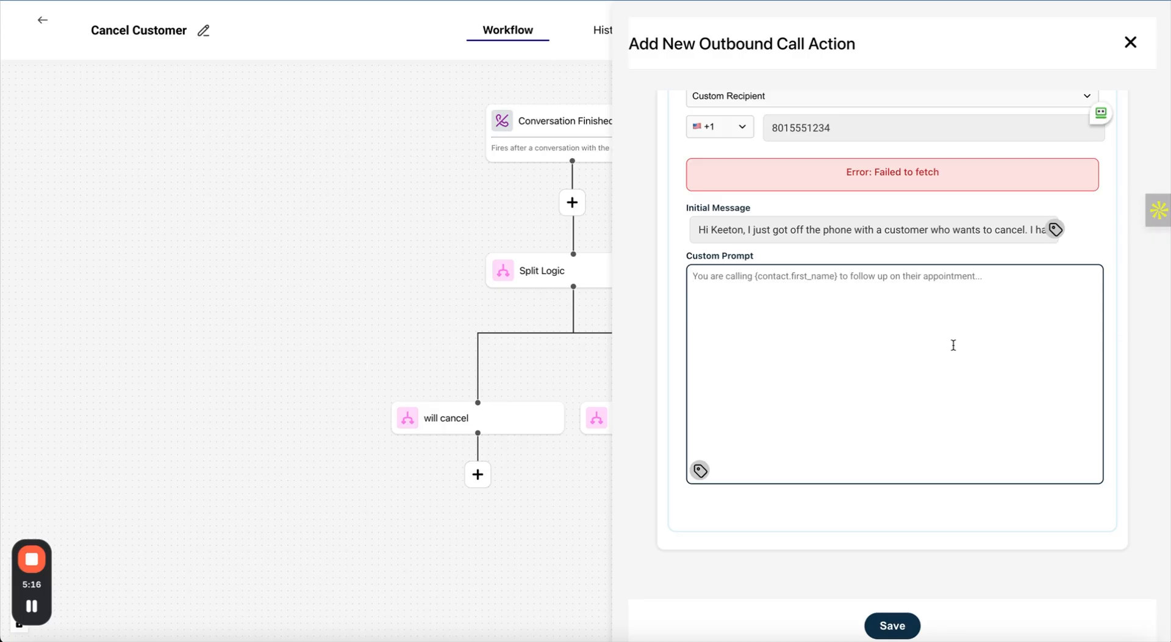
scroll(953, 344, up, 5)
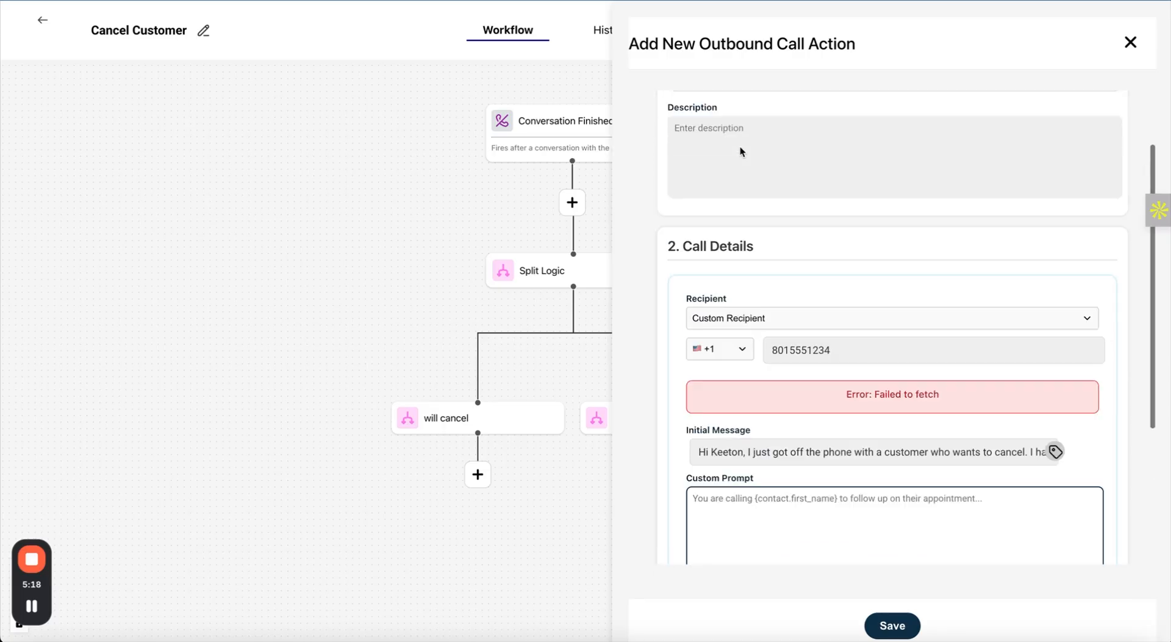
scroll(740, 147, down, 4)
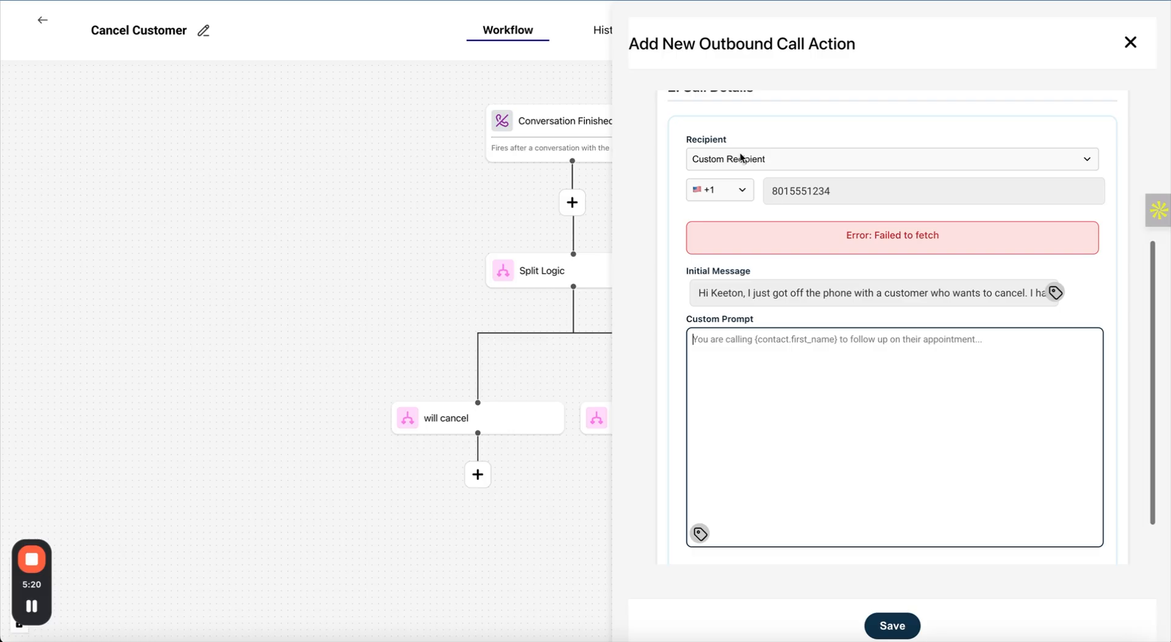
click(753, 417)
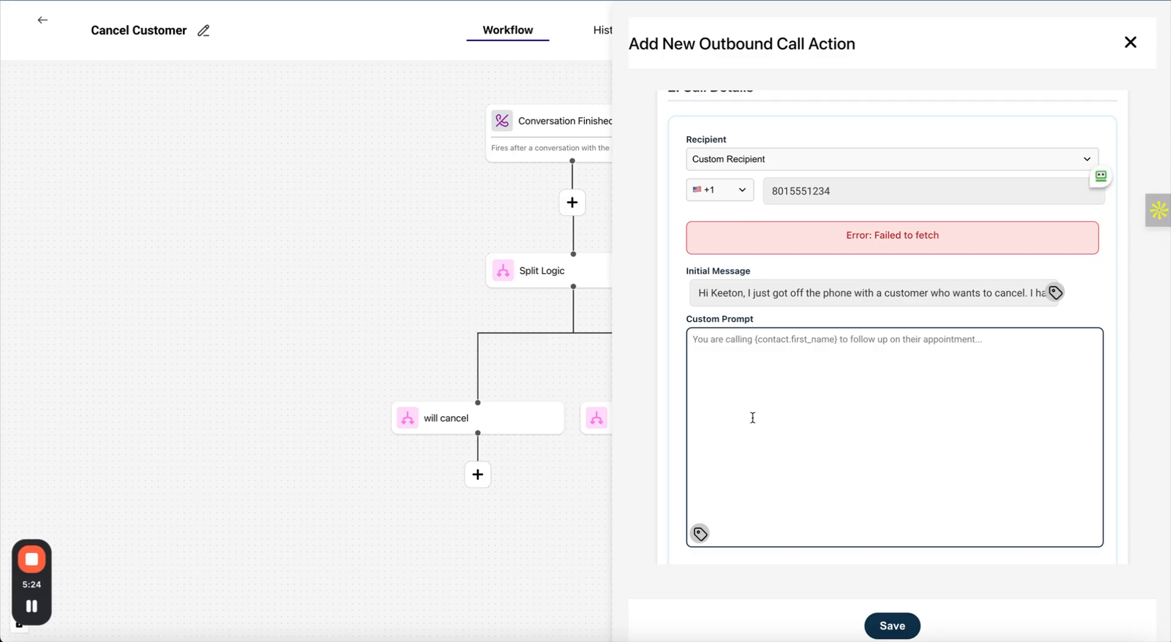
text(a)
key(BackSpace)
text(You just got off the ph)
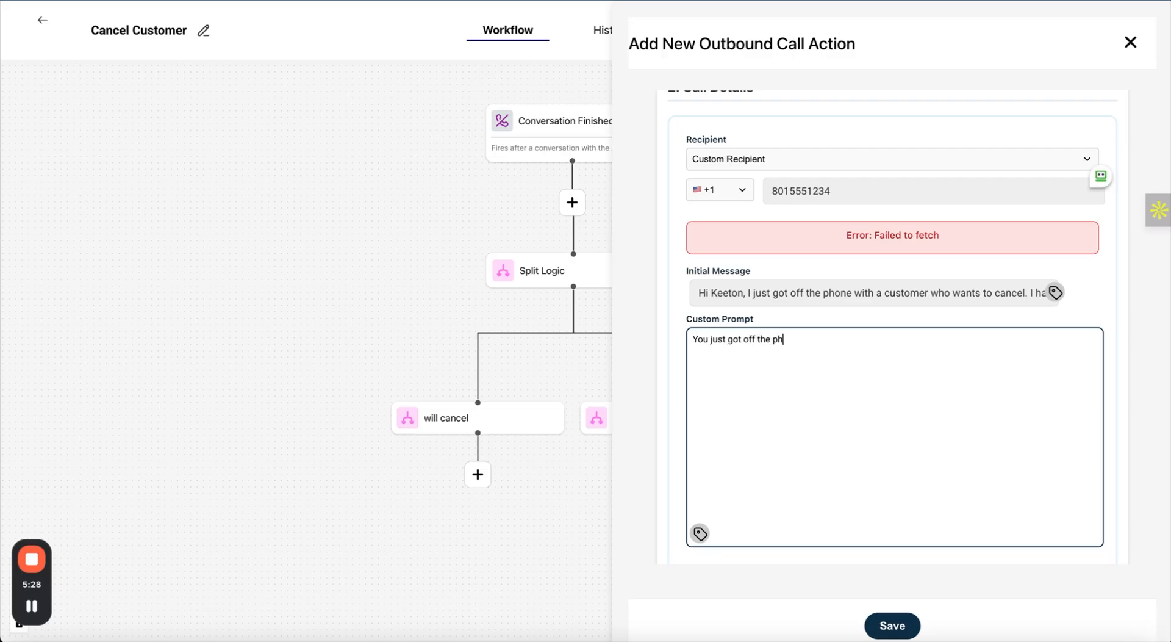
text(one with a customer who migh)
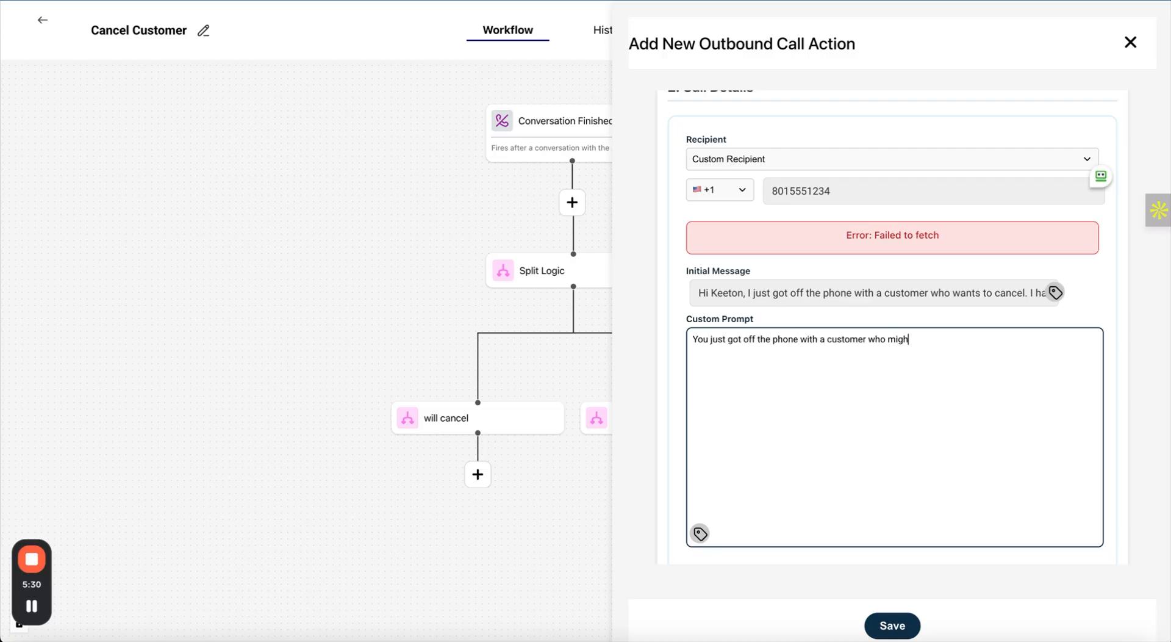
text(t want to cancel. Your job is to te)
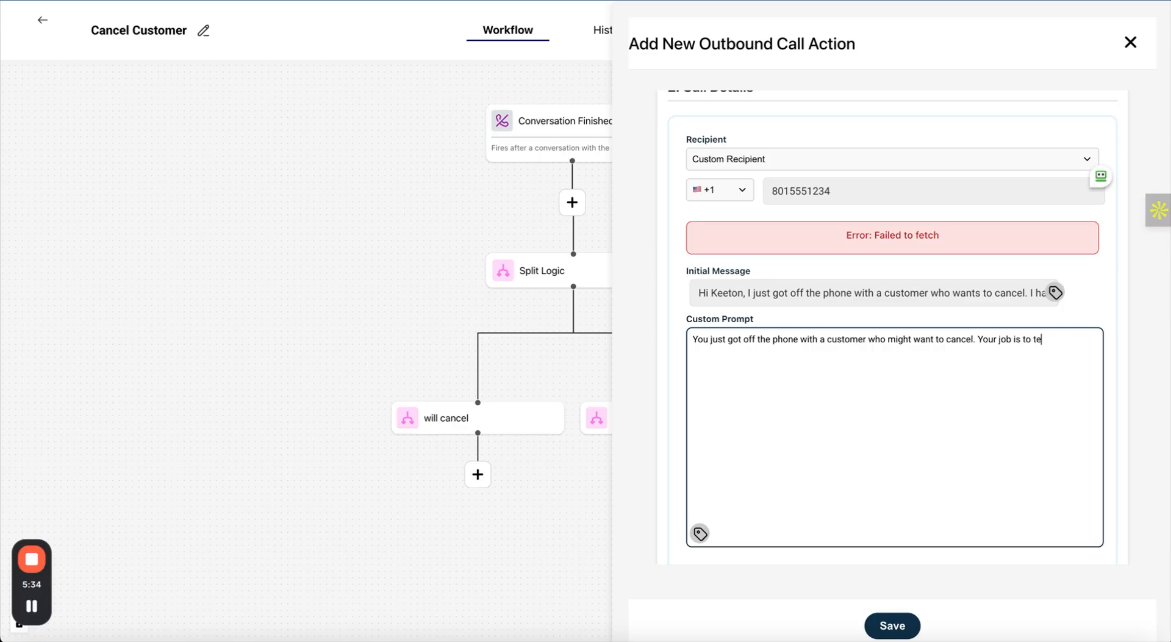
Complete the prompt's job instruction: tell the owner all about the phone call so the owner knows "how to best act to save the customer.".
text(ll Keeton all about the)
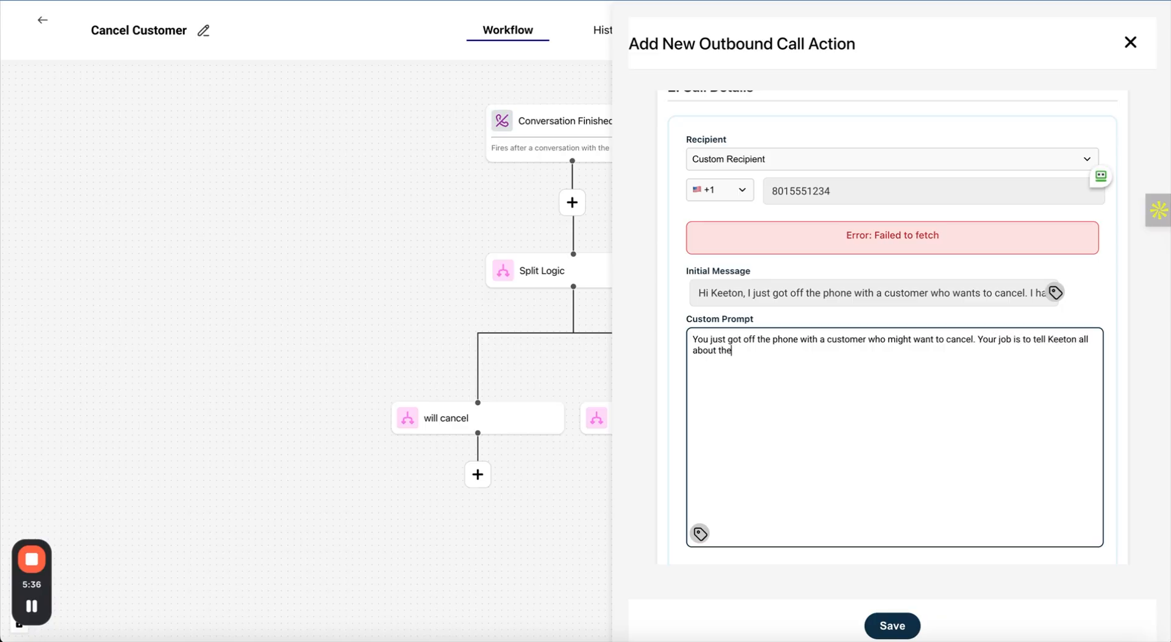
text( phone call so that keeton knows how)
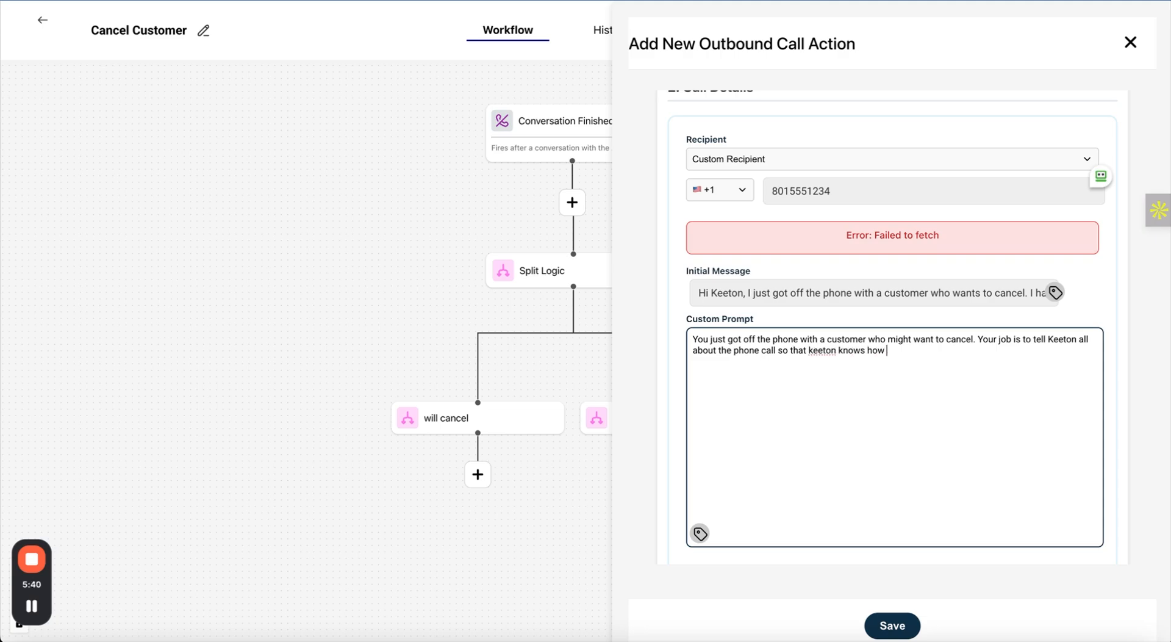
text( to best act to save the customer.)
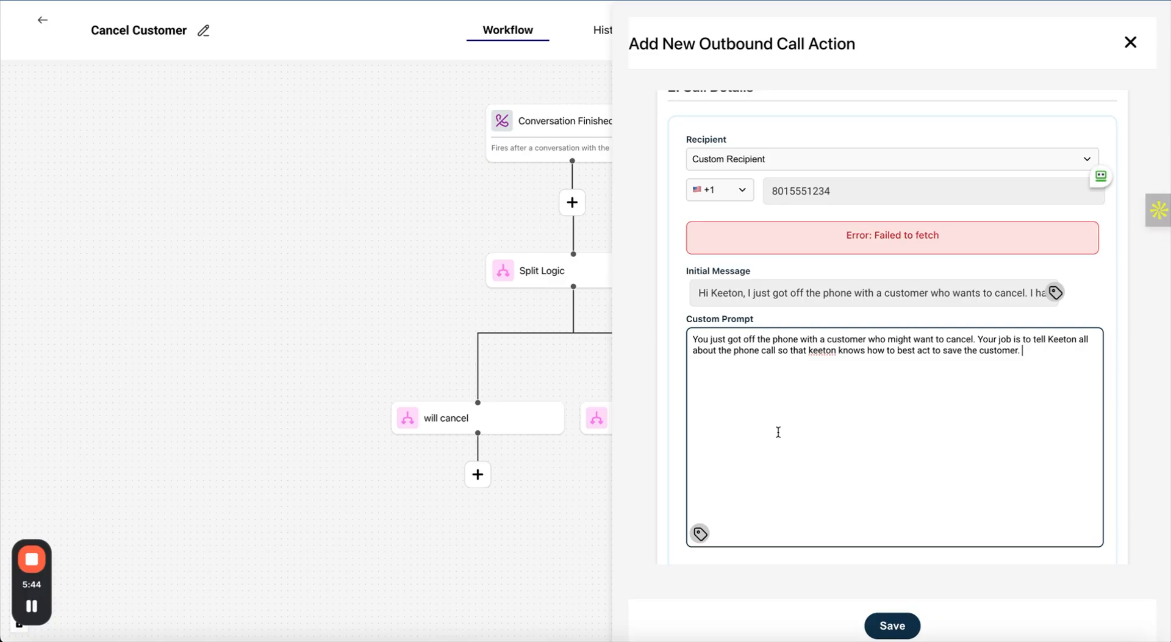
Insert the {contact.first_name} variable on a new line below the prompt text and label it "Customer first Name:".
click(699, 533)
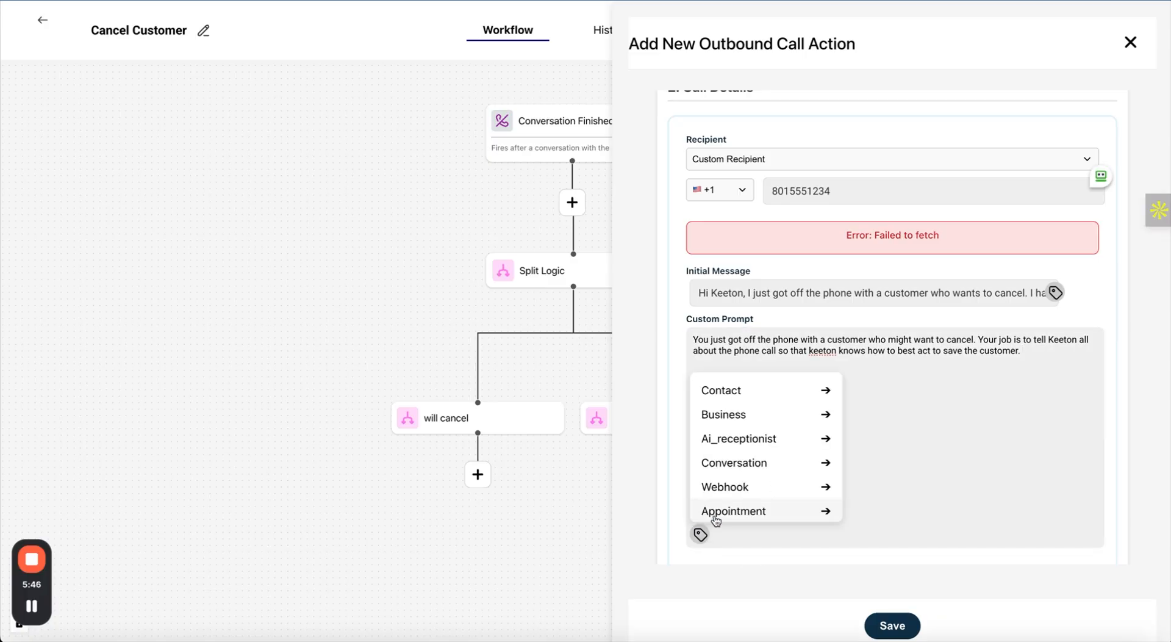
click(906, 437)
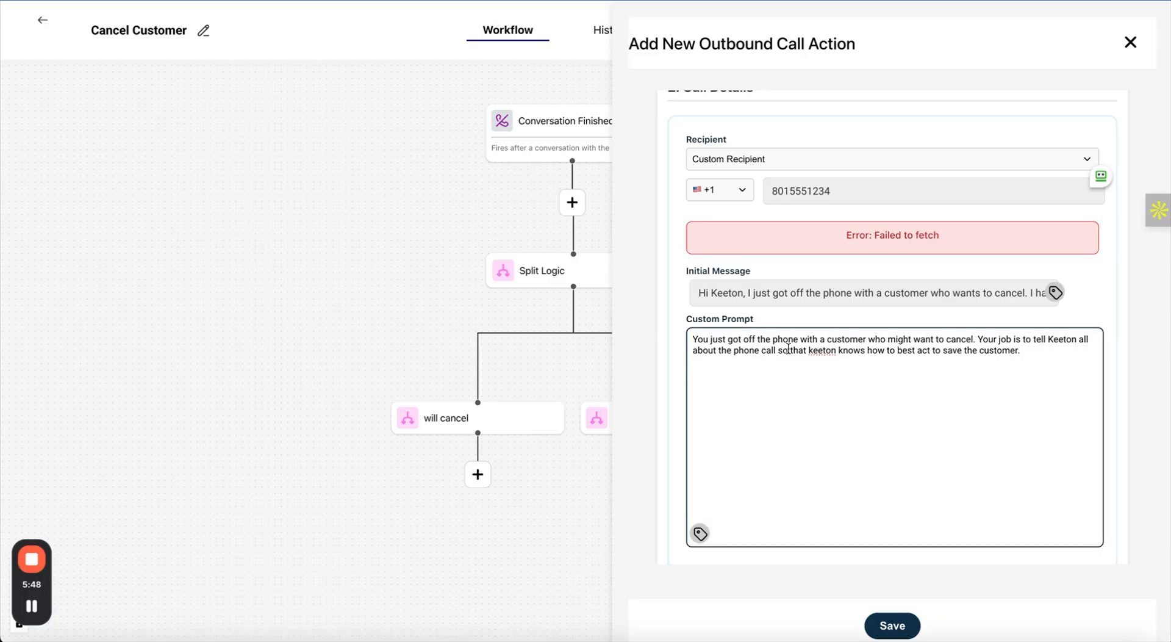
click(699, 533)
click(749, 393)
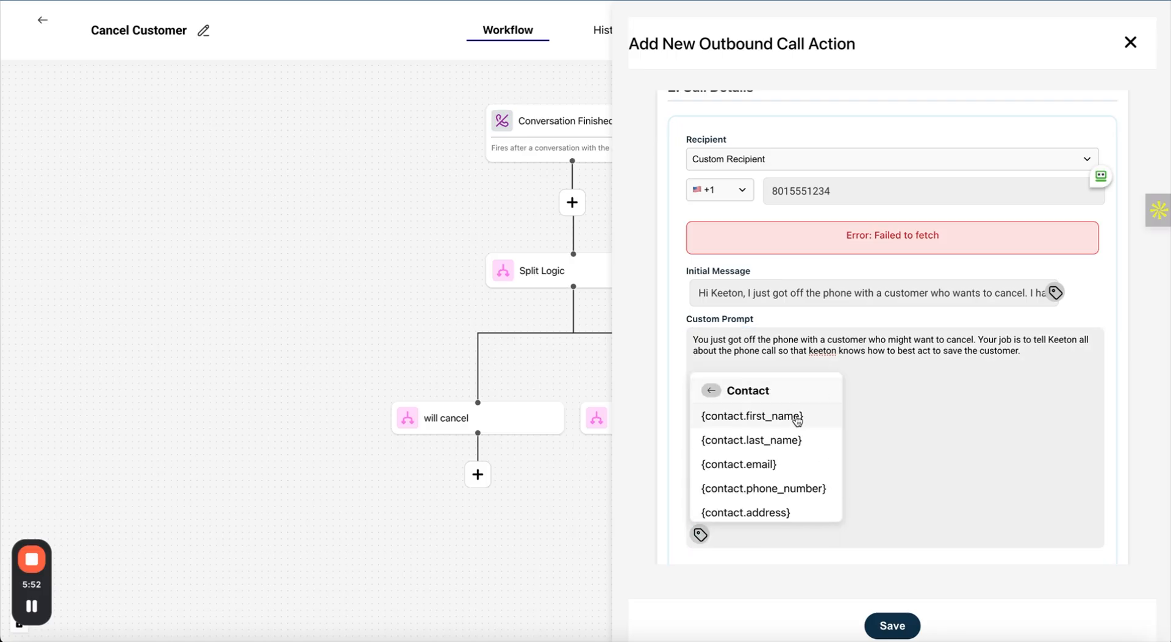
click(793, 416)
click(693, 373)
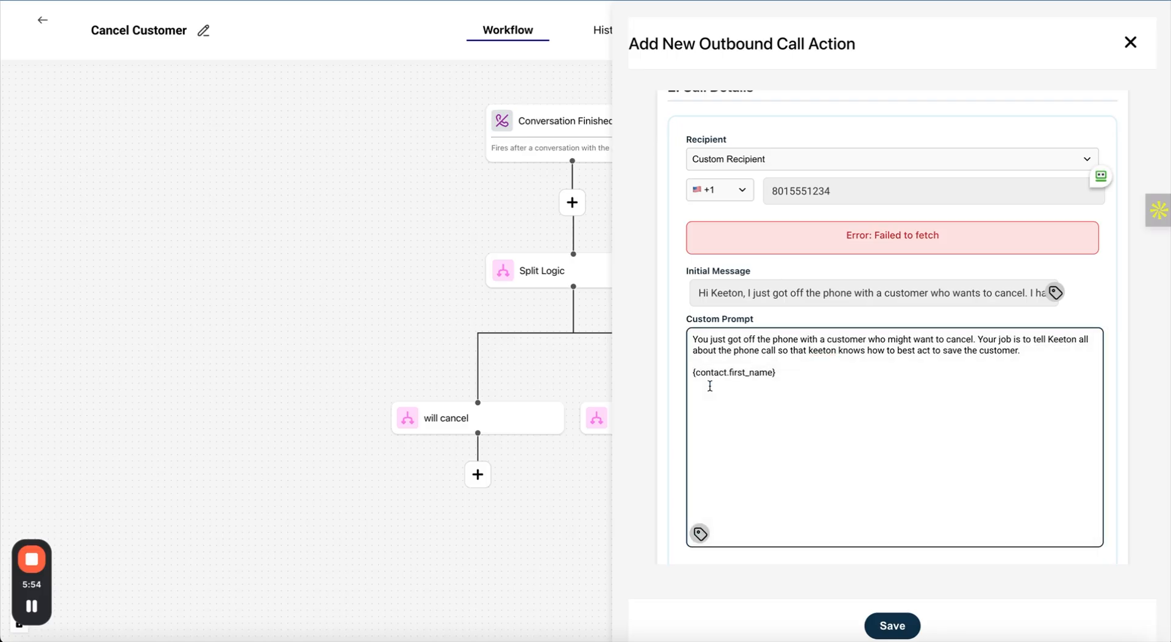
text(Customer first Name)
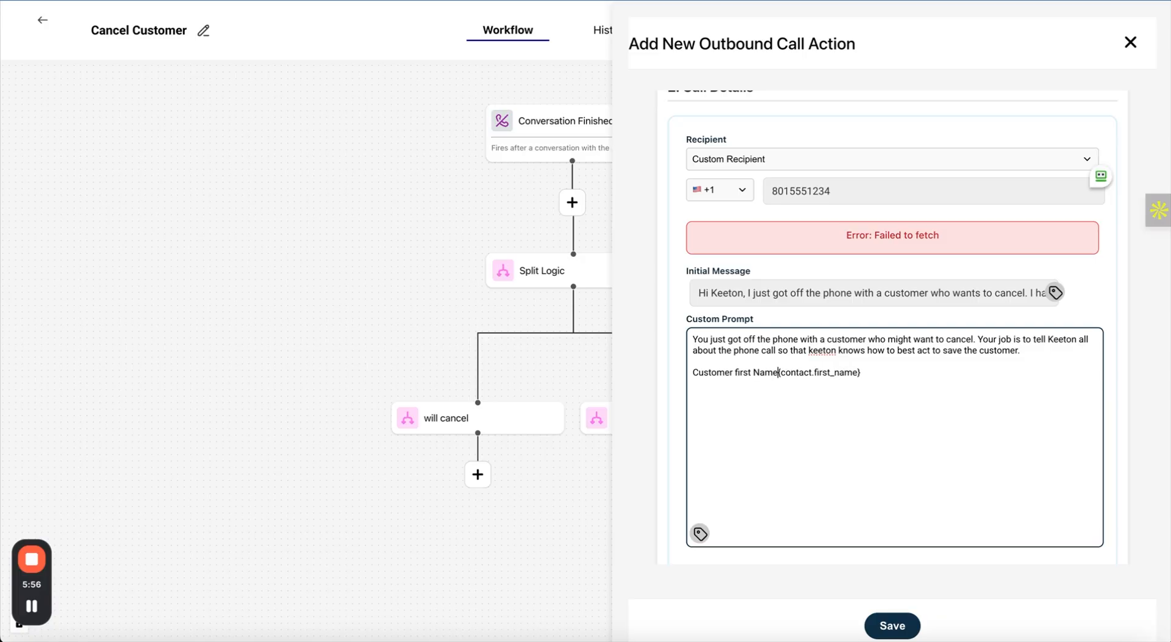
text(:)
click(689, 381)
drag(783, 373, 871, 372)
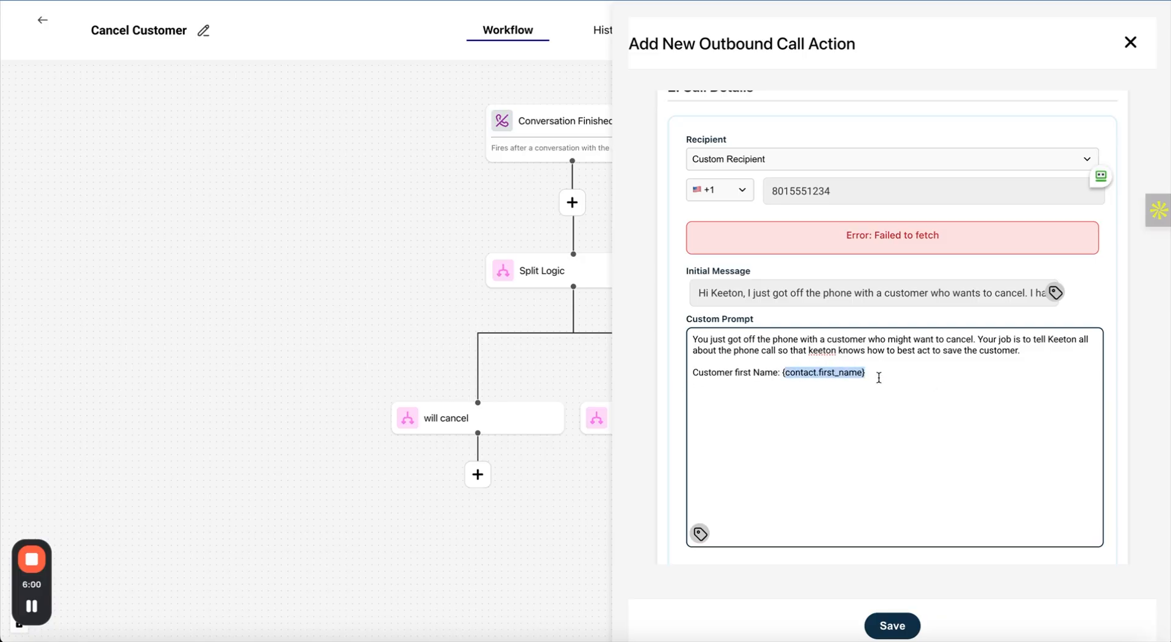
click(878, 378)
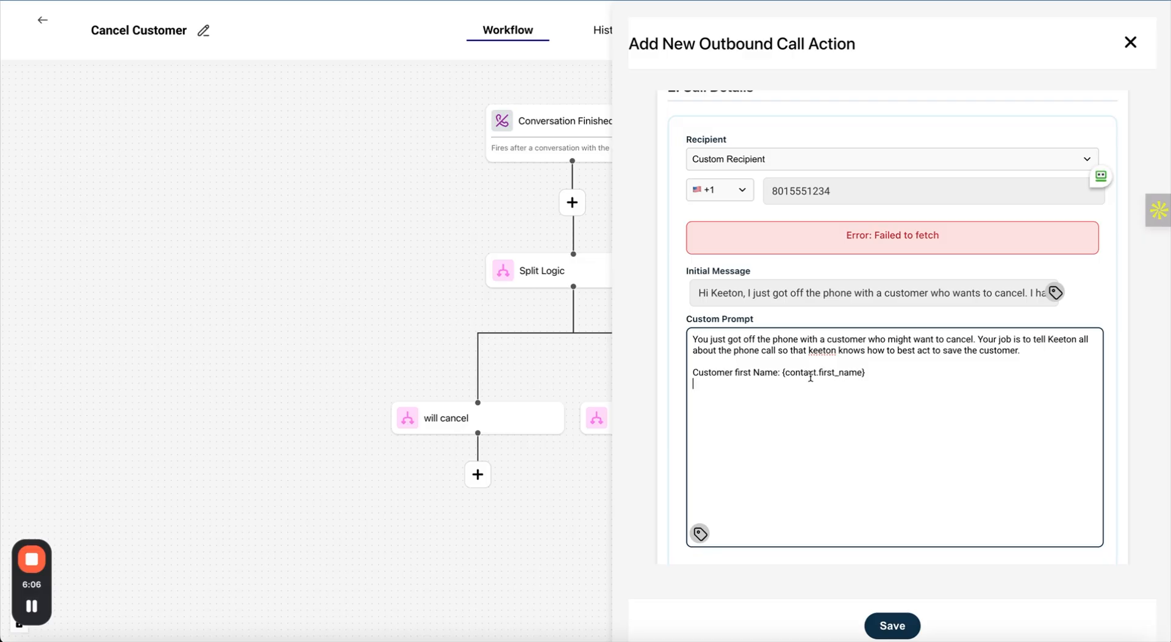
Add a "Customer Last Name:" line with the {contact.last_name} variable and capitalize "First" in the label above it.
text(Customer Last Name)
click(737, 373)
key(BackSpace)
text(F)
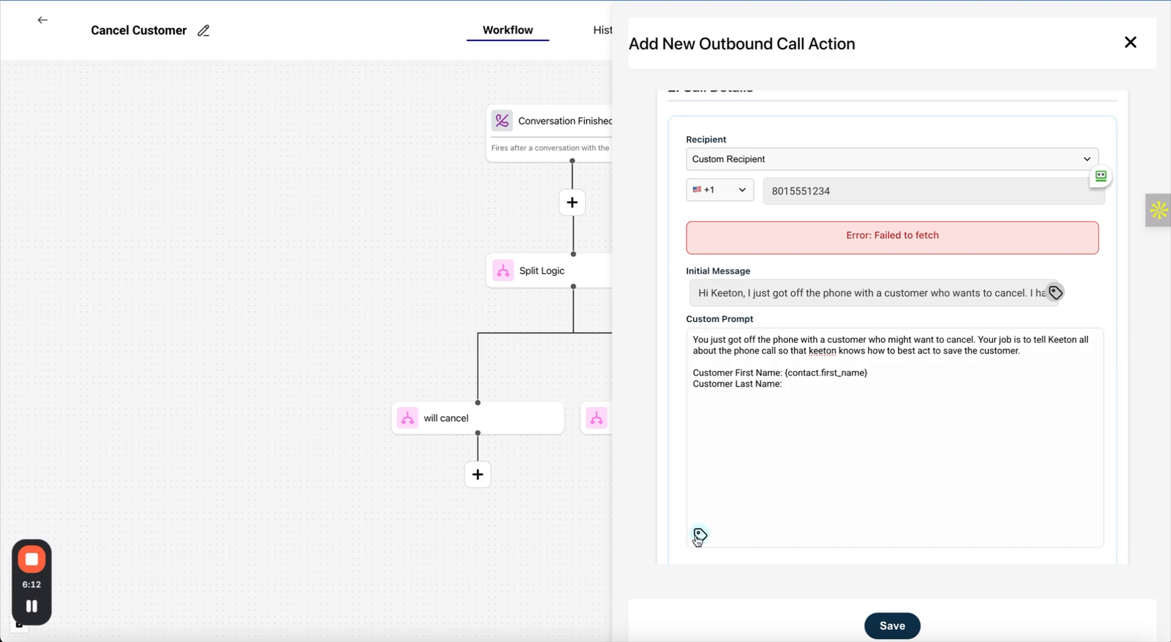
click(700, 533)
click(722, 392)
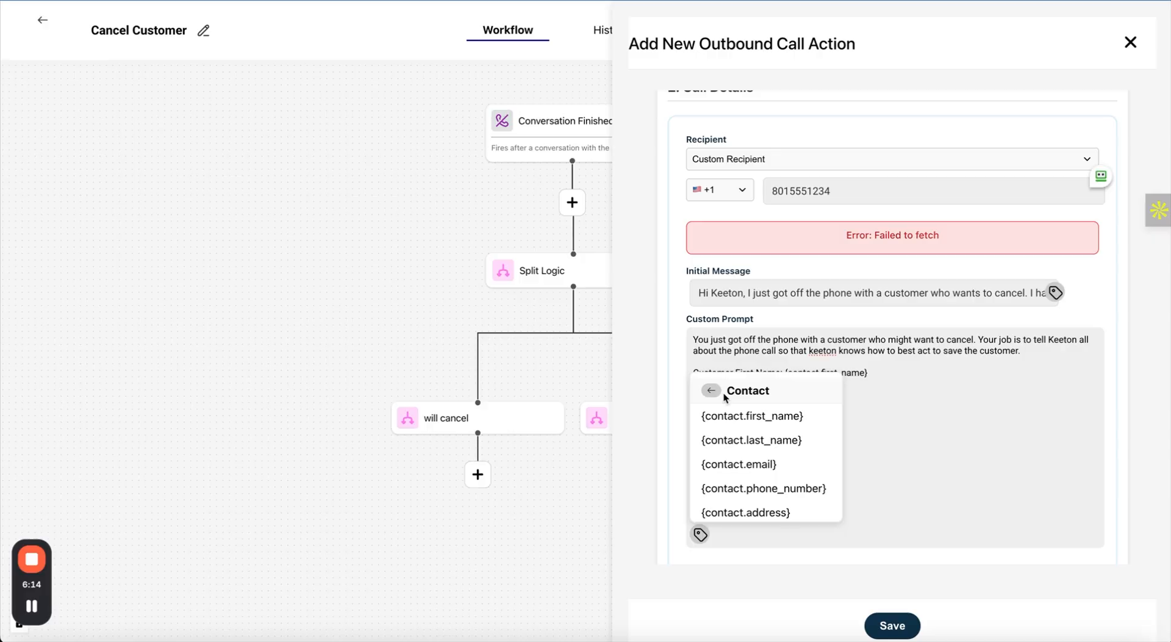
click(750, 439)
Look through the Contact, Business and Ai_receptionist variables available for the custom prompt.
click(700, 534)
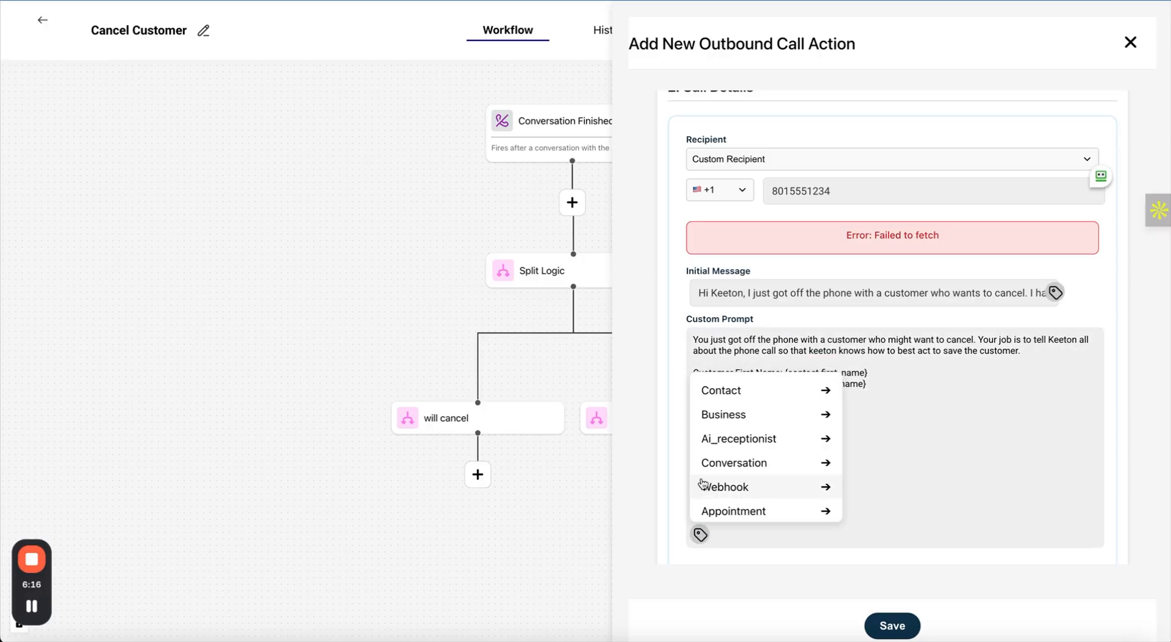
click(707, 389)
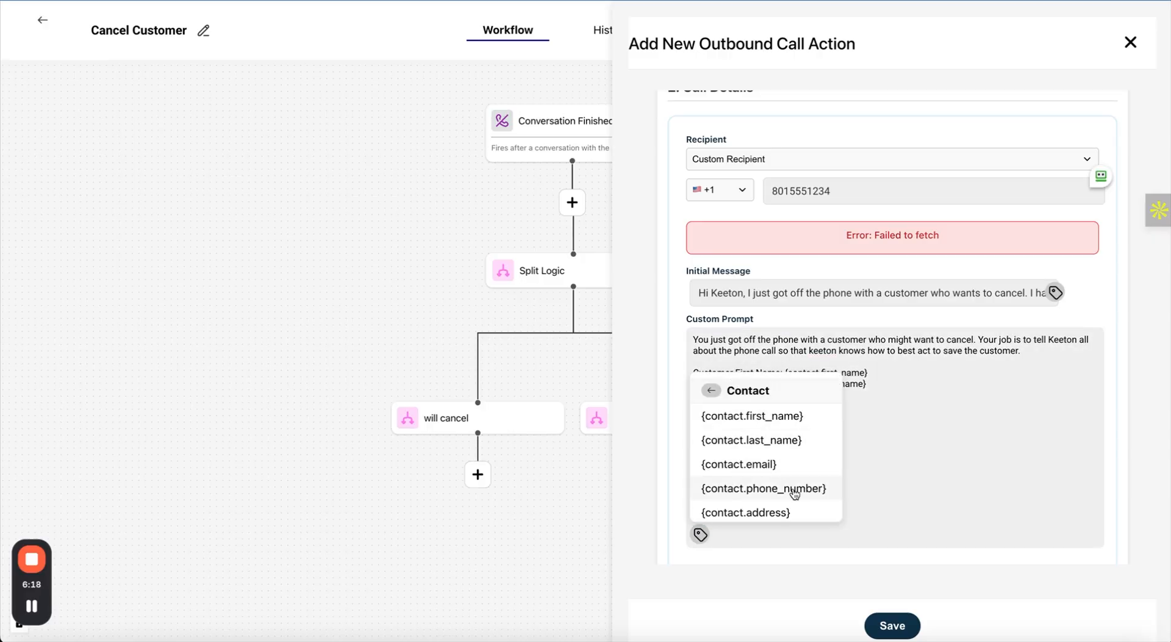
scroll(787, 485, down, 3)
scroll(787, 479, down, 2)
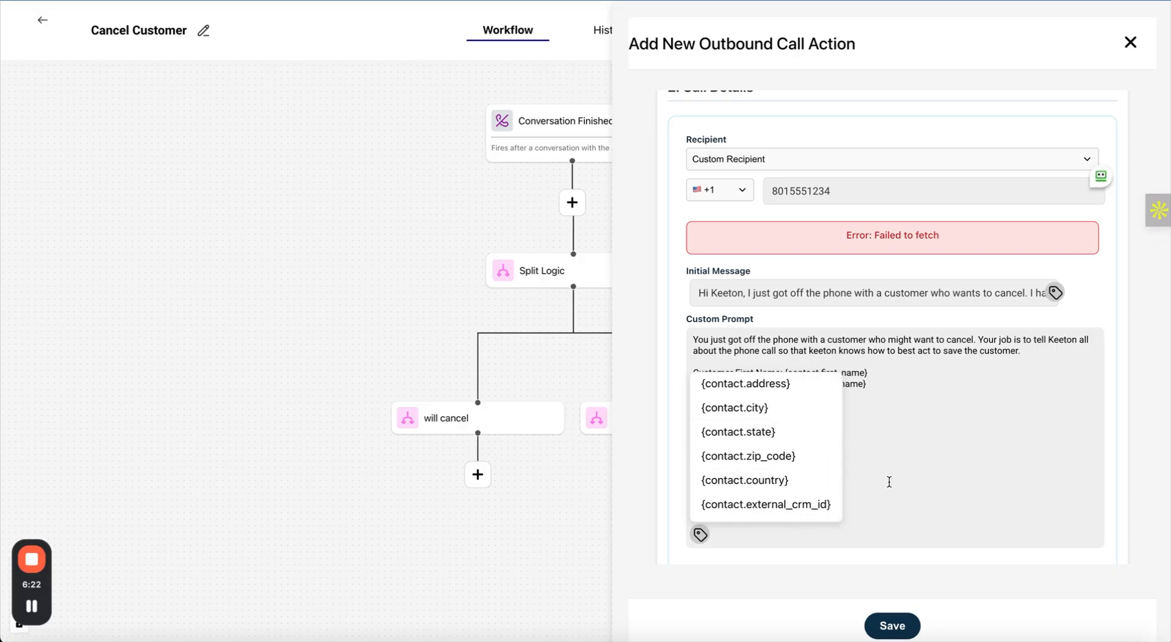
scroll(814, 497, up, 5)
click(712, 395)
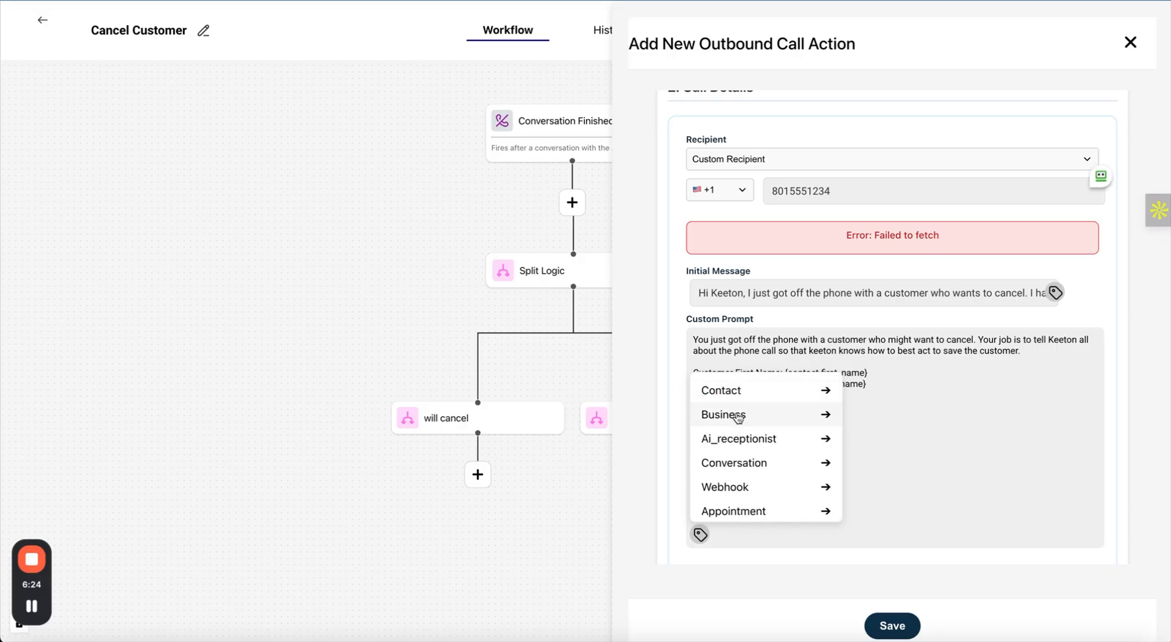
click(736, 412)
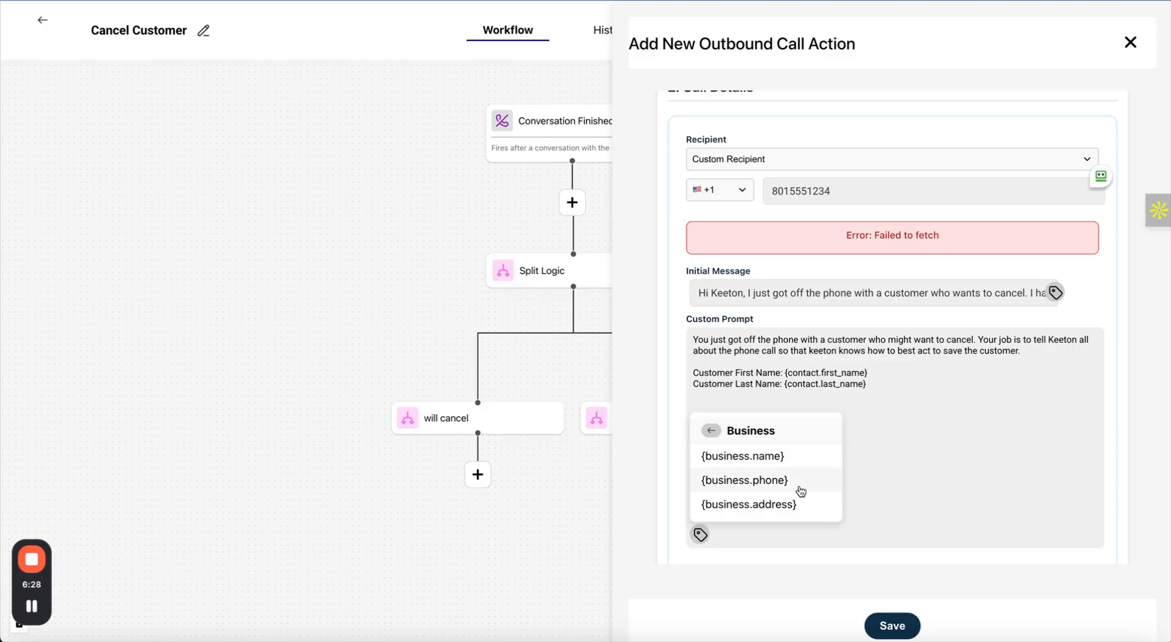
click(711, 431)
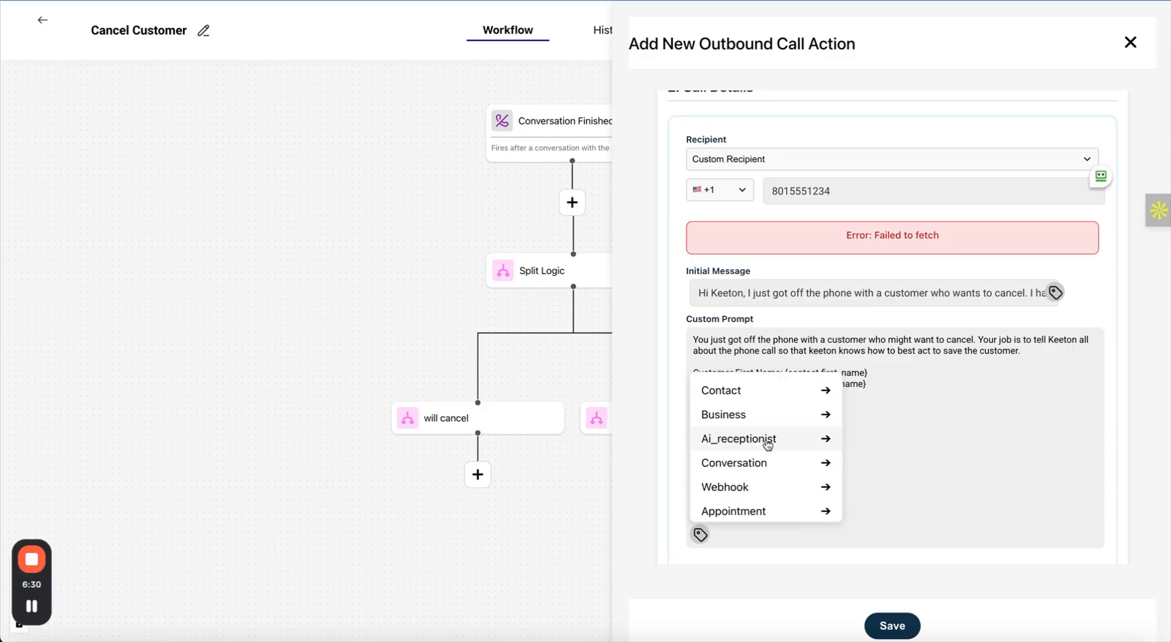
click(766, 445)
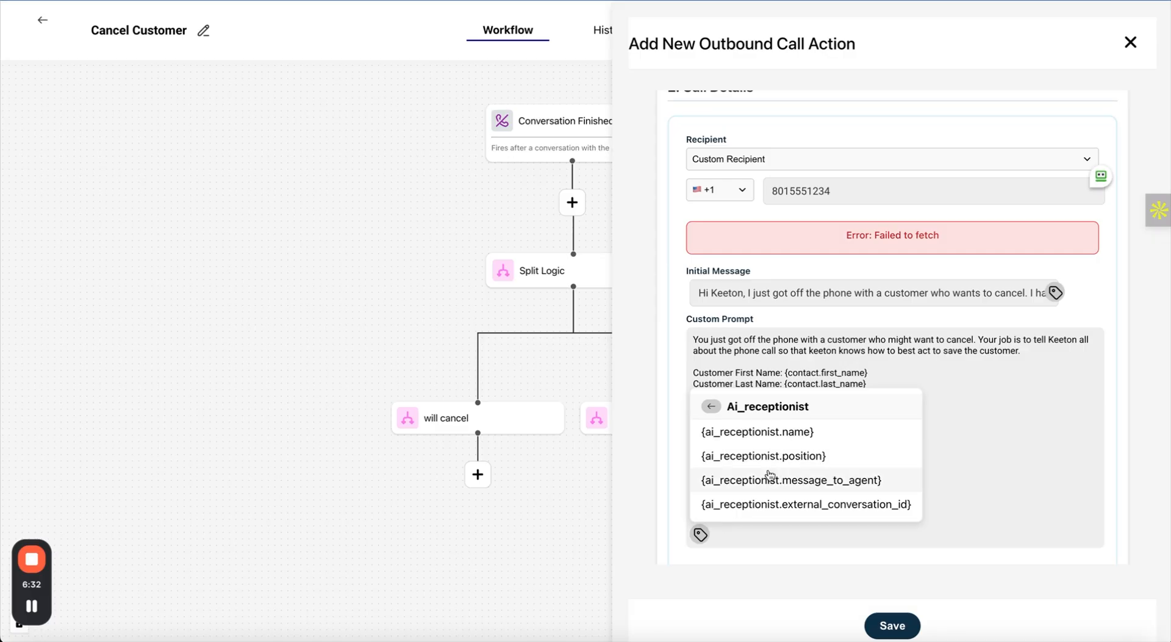
click(710, 407)
Look through the Conversation and Offering variables available for the custom prompt without inserting any.
click(734, 464)
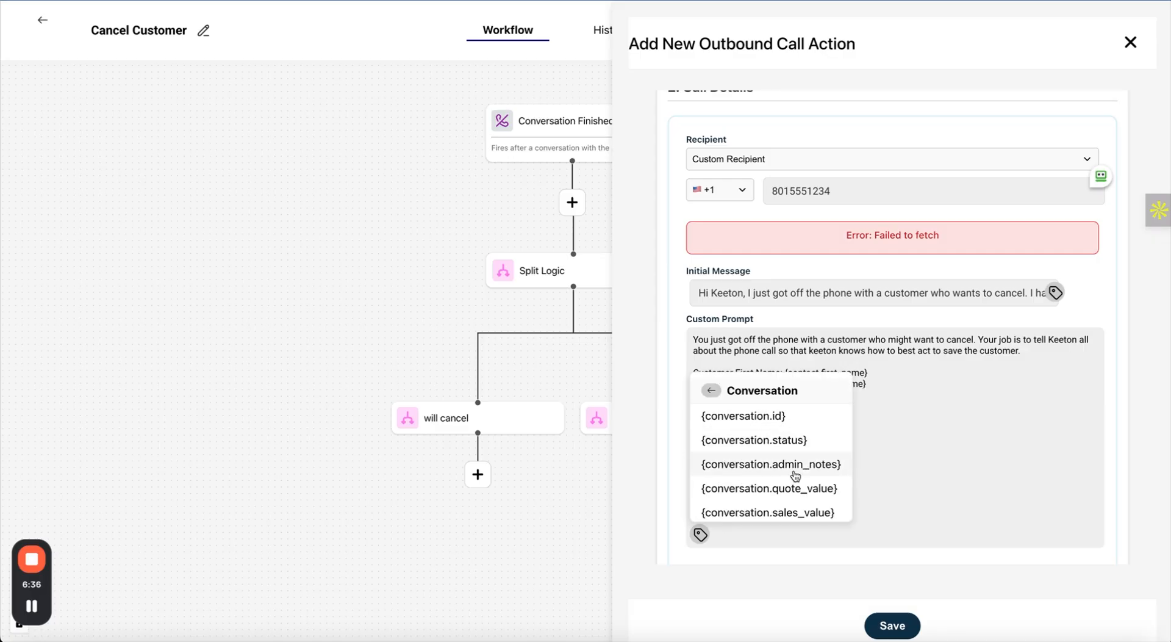
scroll(795, 475, down, 1)
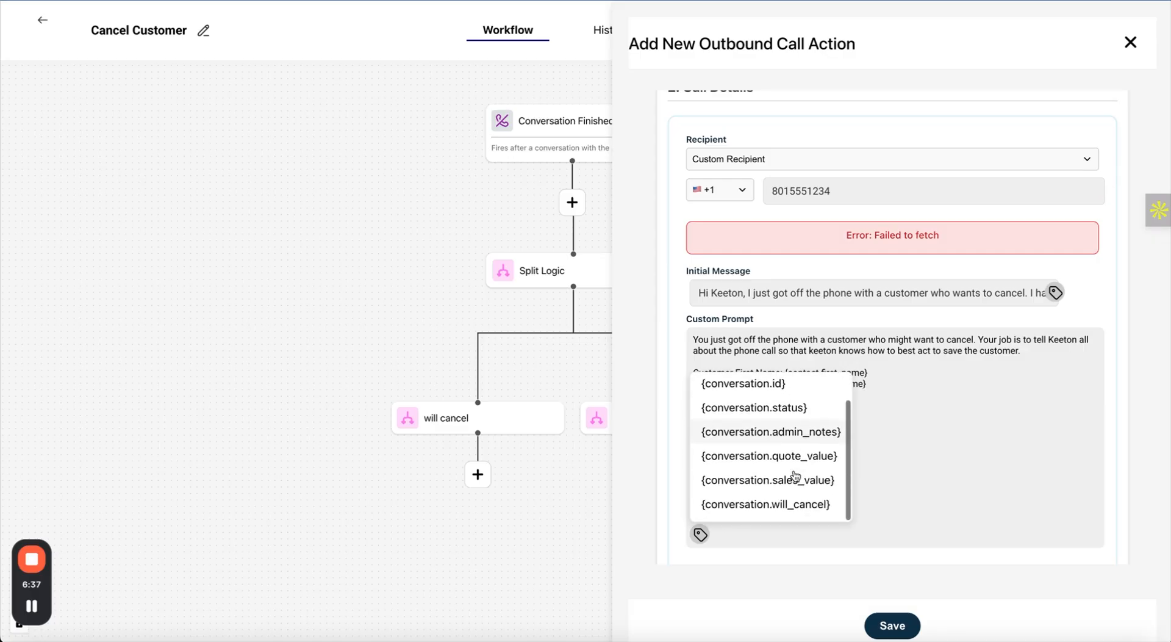
click(881, 479)
click(700, 535)
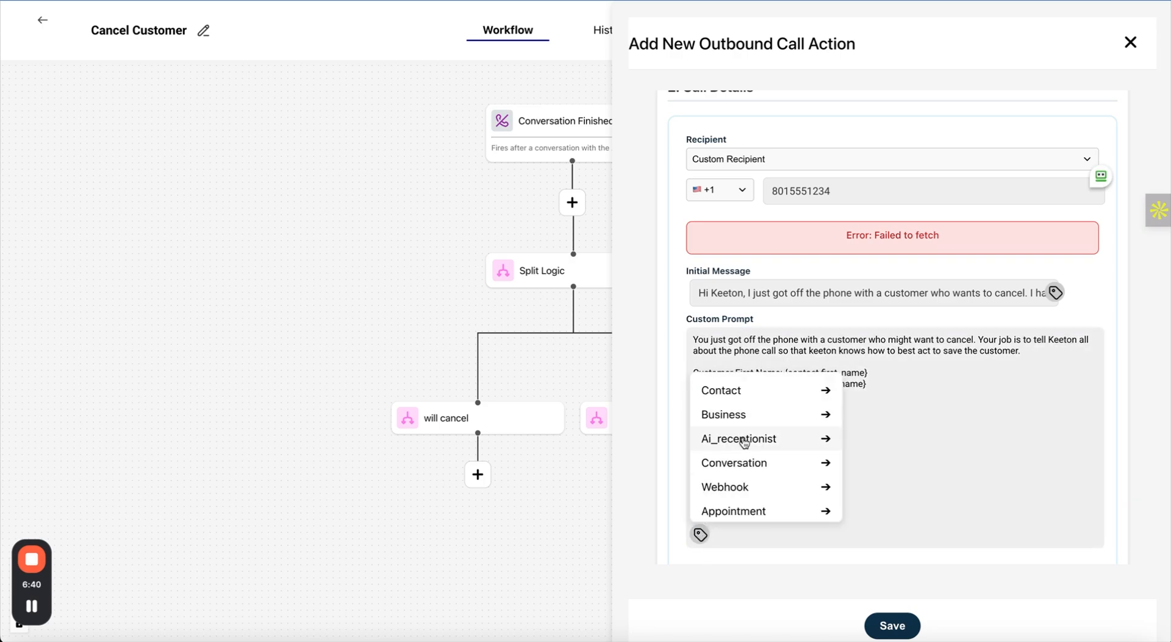
scroll(757, 488, down, 1)
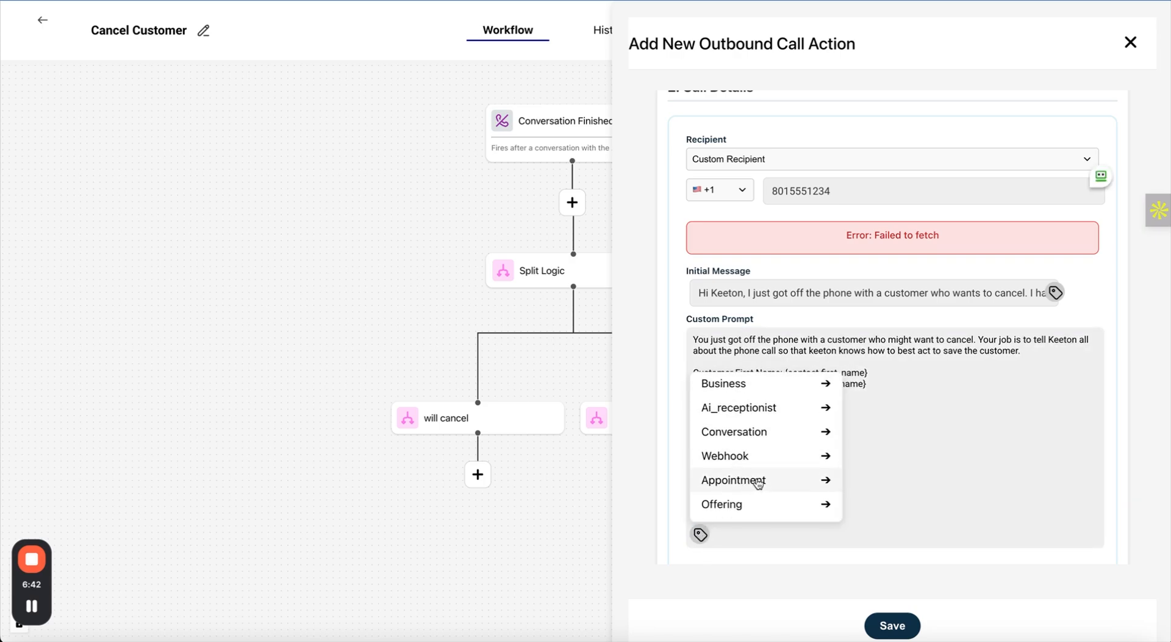
click(751, 505)
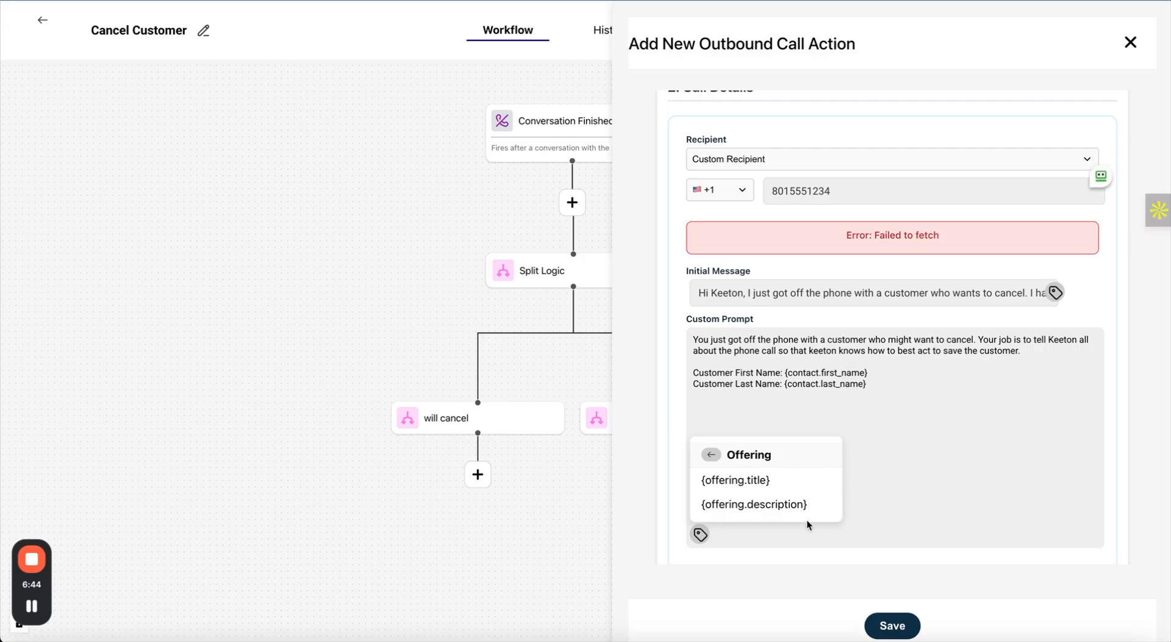
click(710, 458)
click(873, 462)
Review the completed call details and save the Outbound Call action.
scroll(914, 466, down, 1)
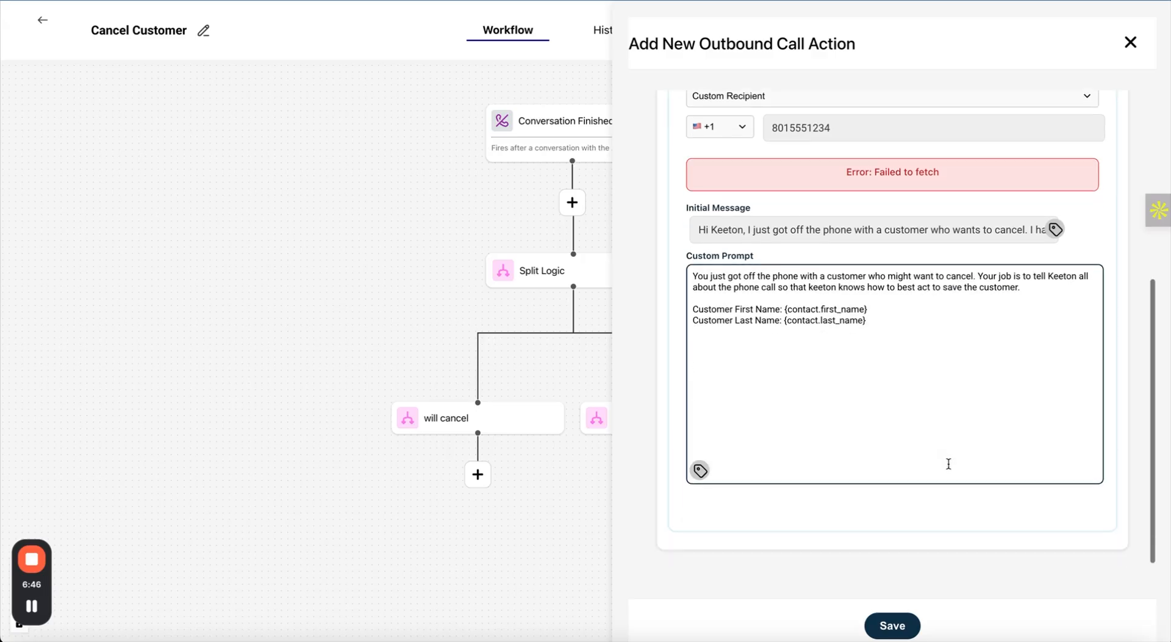
scroll(948, 468, up, 1)
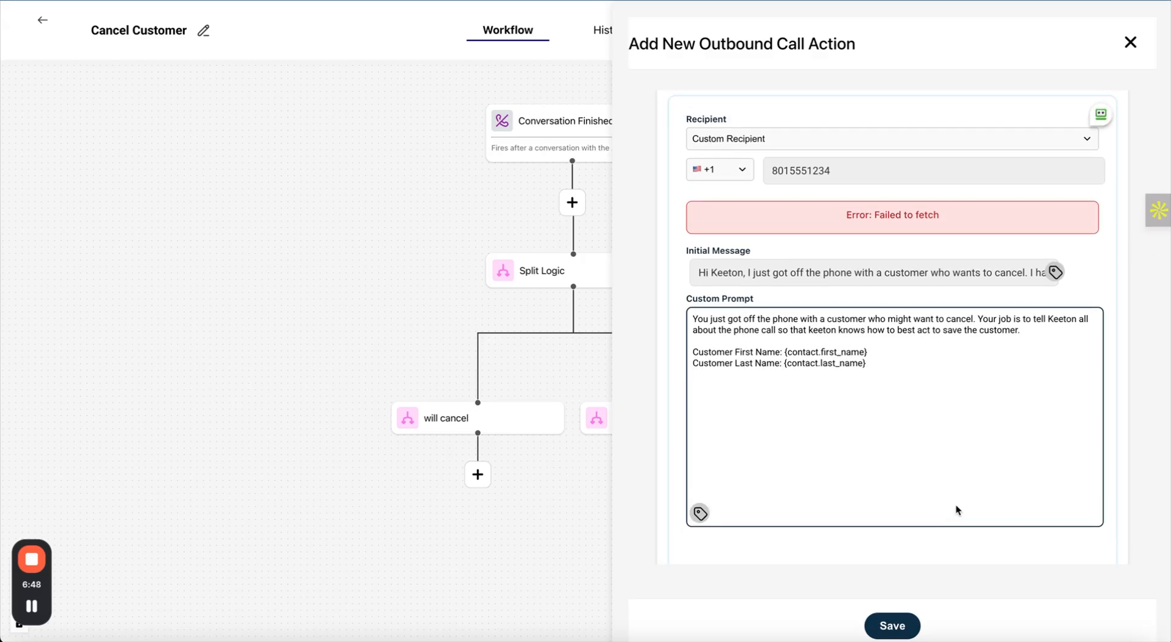
click(892, 625)
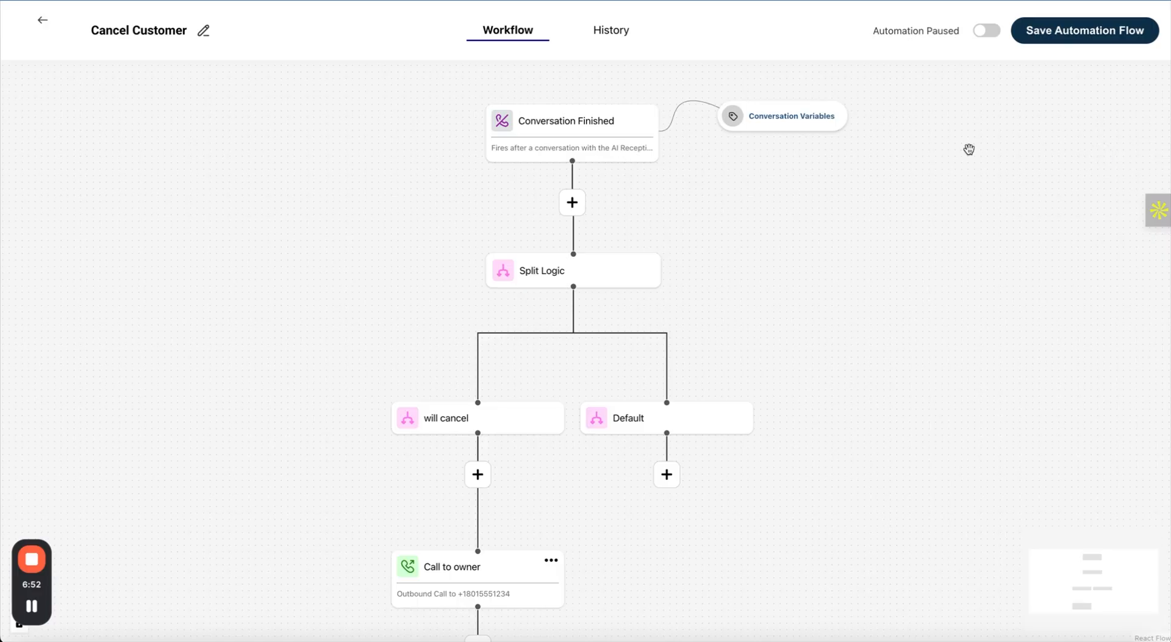
Save the automation flow and add a conversation variable named conversation_summary.
click(1058, 31)
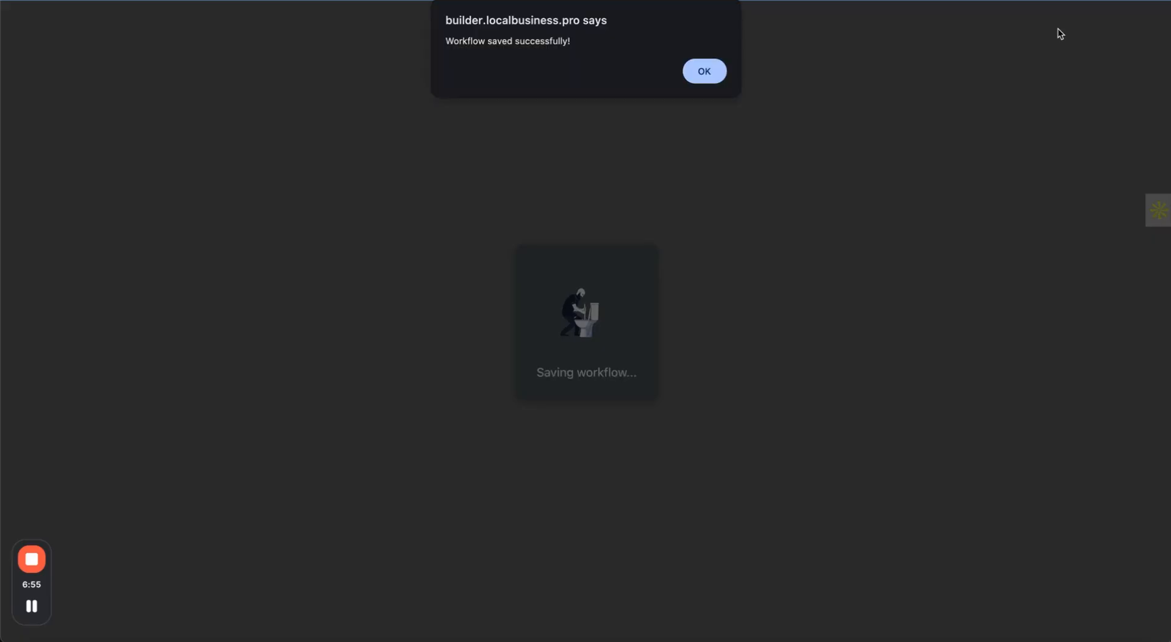
click(707, 71)
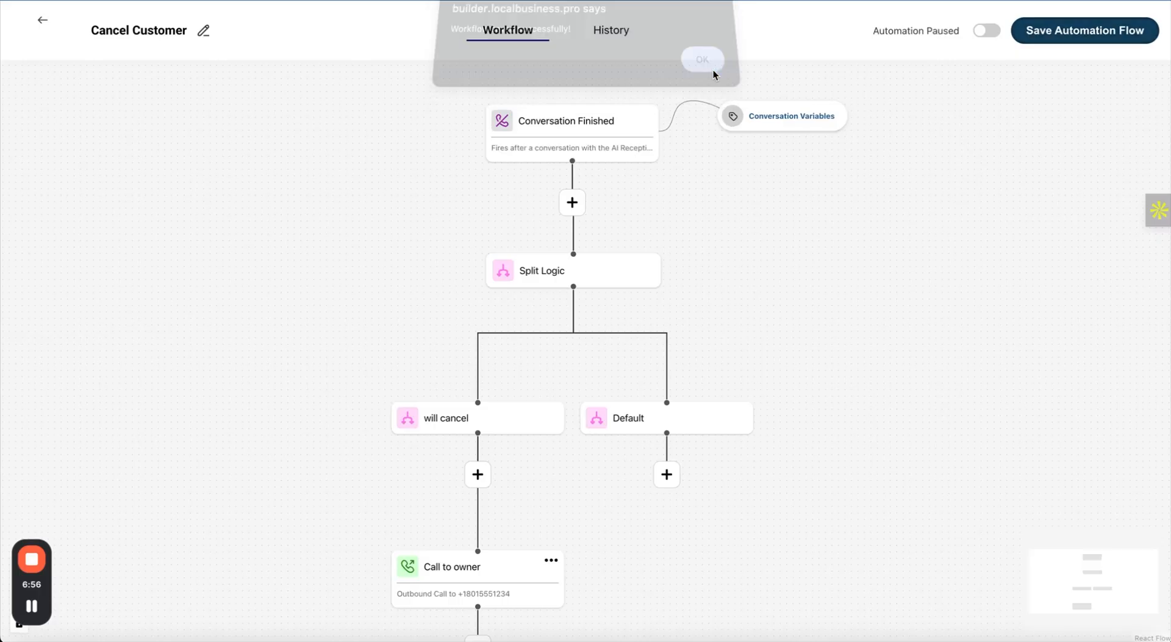
click(786, 121)
scroll(784, 183, down, 1)
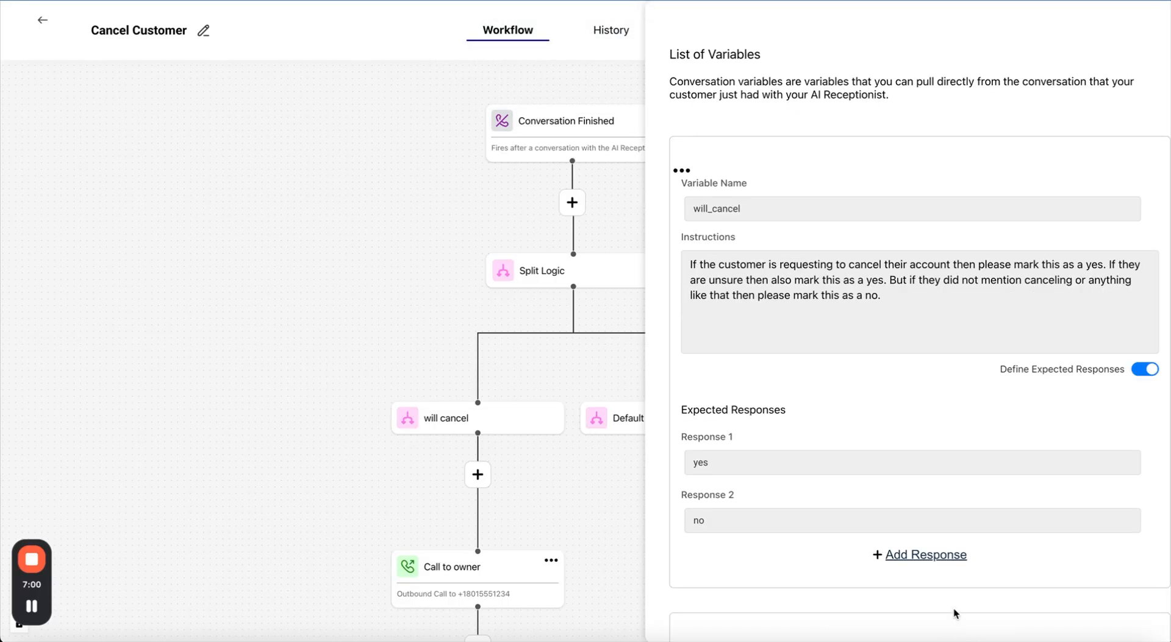
scroll(933, 504, down, 5)
click(762, 401)
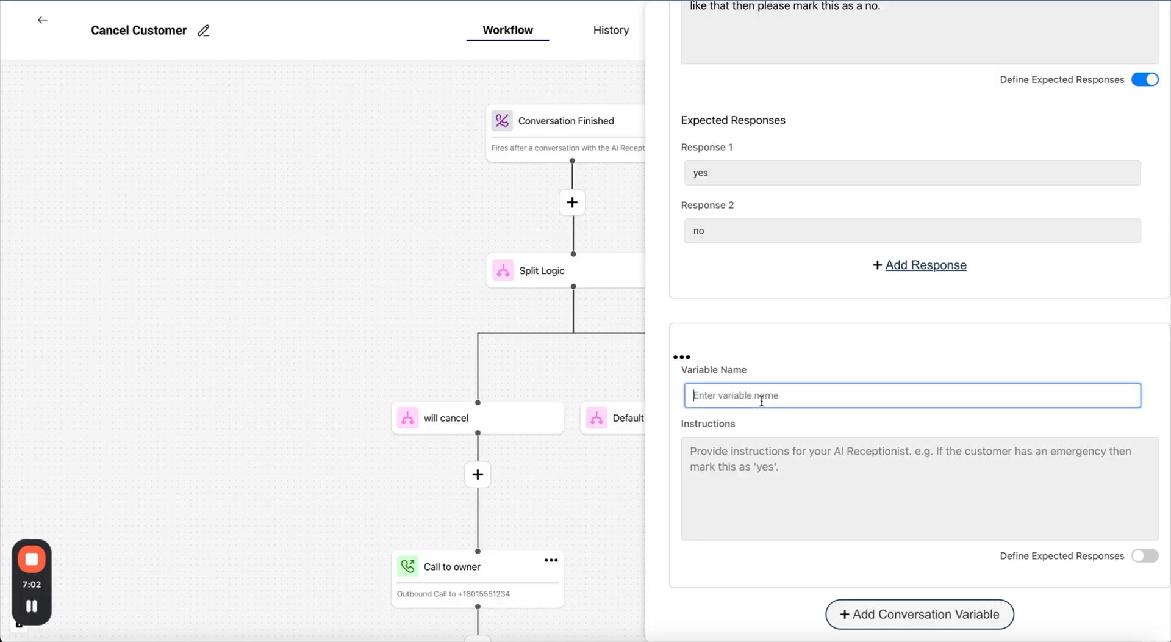
text(conversation_summary)
Enter instructions for conversation_summary to summarize the conversation in great detail and, if the customer is going to cancel, include why they want to cancel their account.
click(766, 482)
text(Please sum)
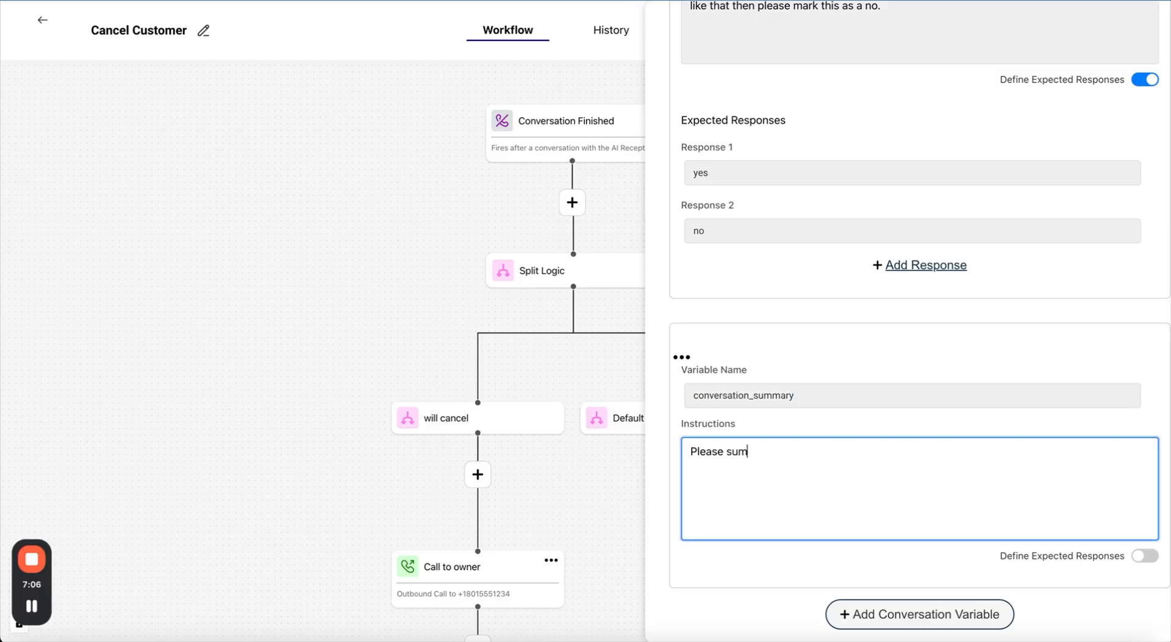
text(marize the conversation in)
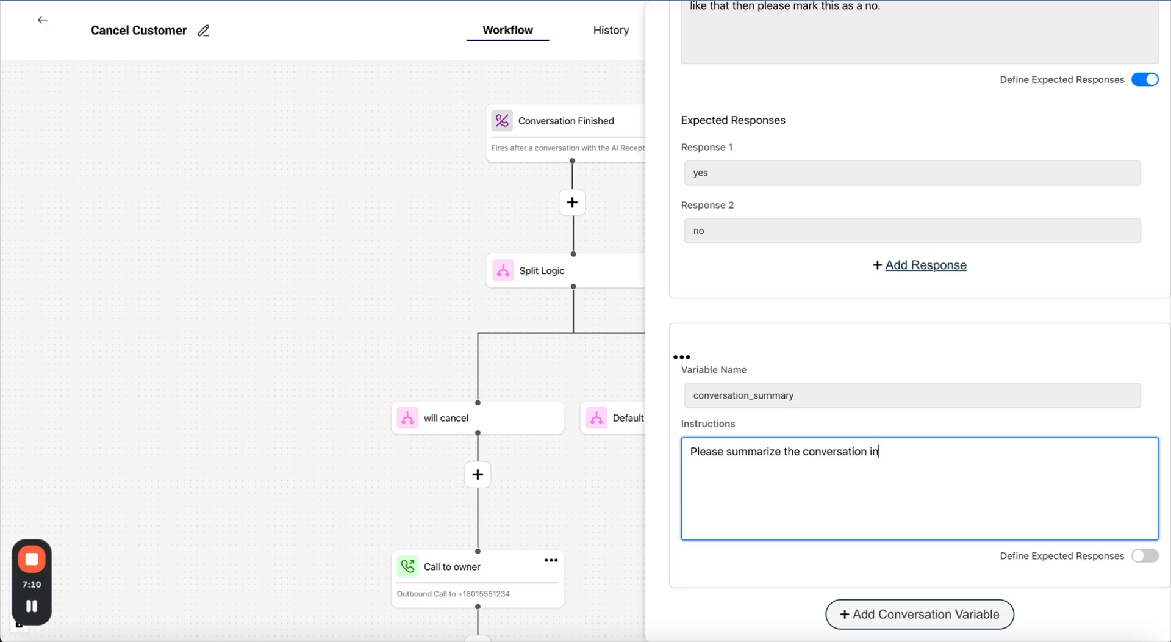
text( great detail. If the customer is going t)
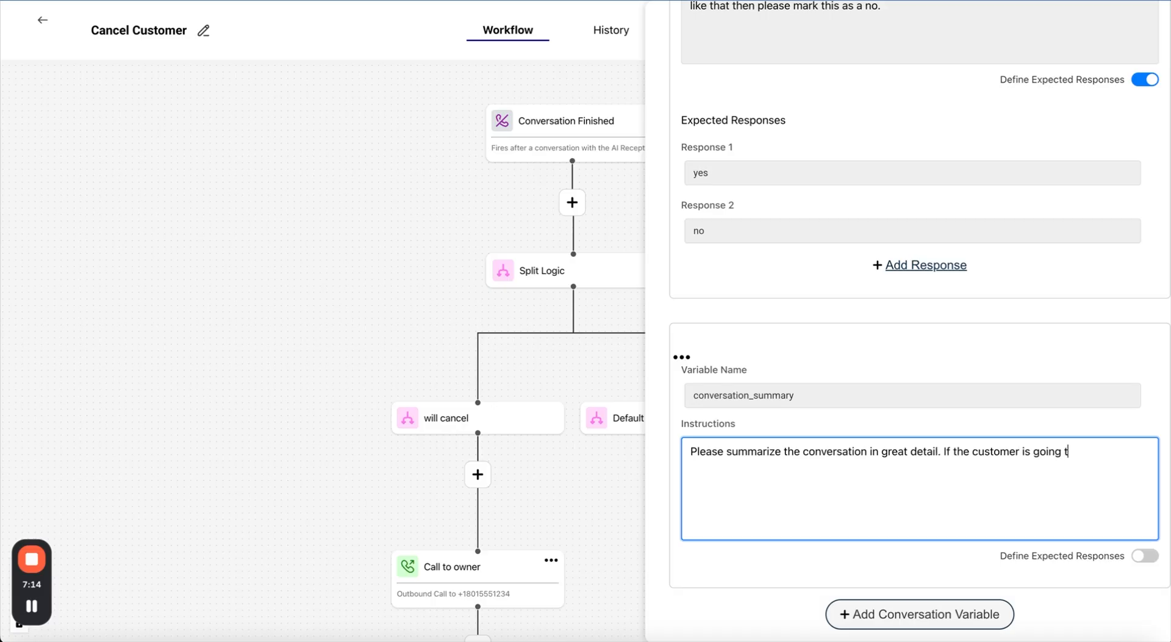
text(o cancel, make sure yo)
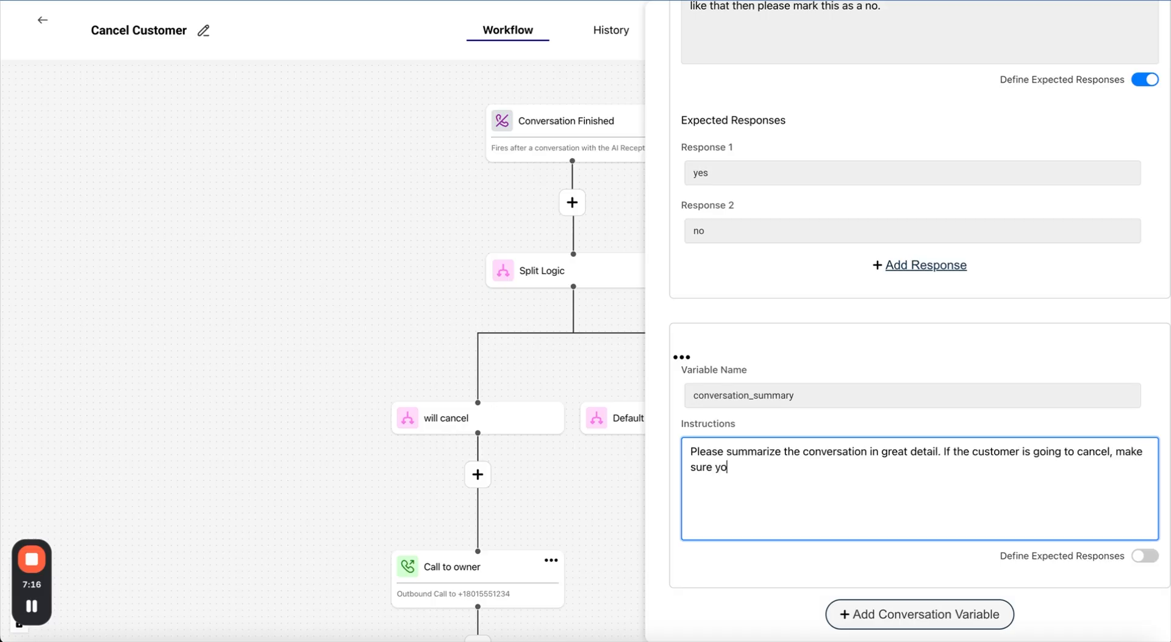
text(u include why they want)
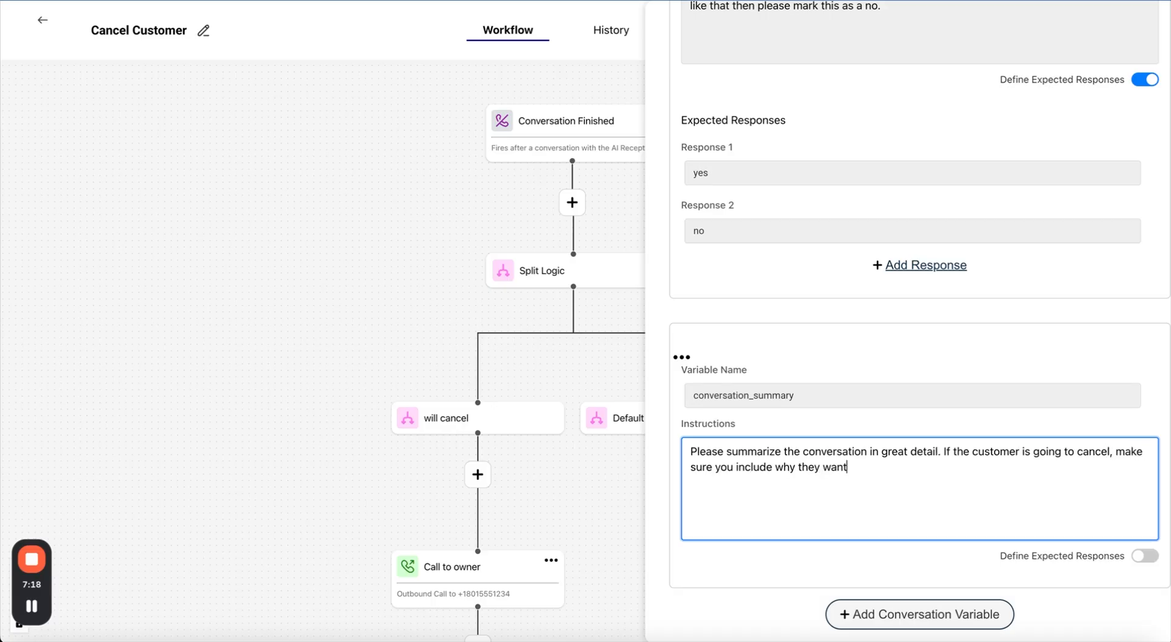
text( to cancel their account.)
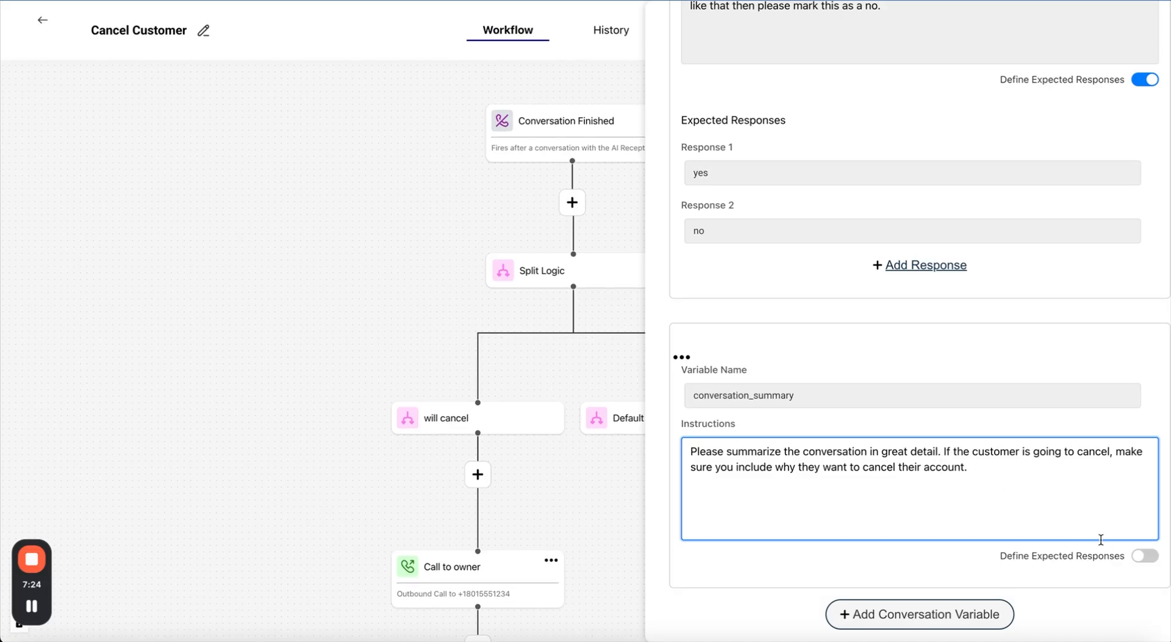
click(1028, 365)
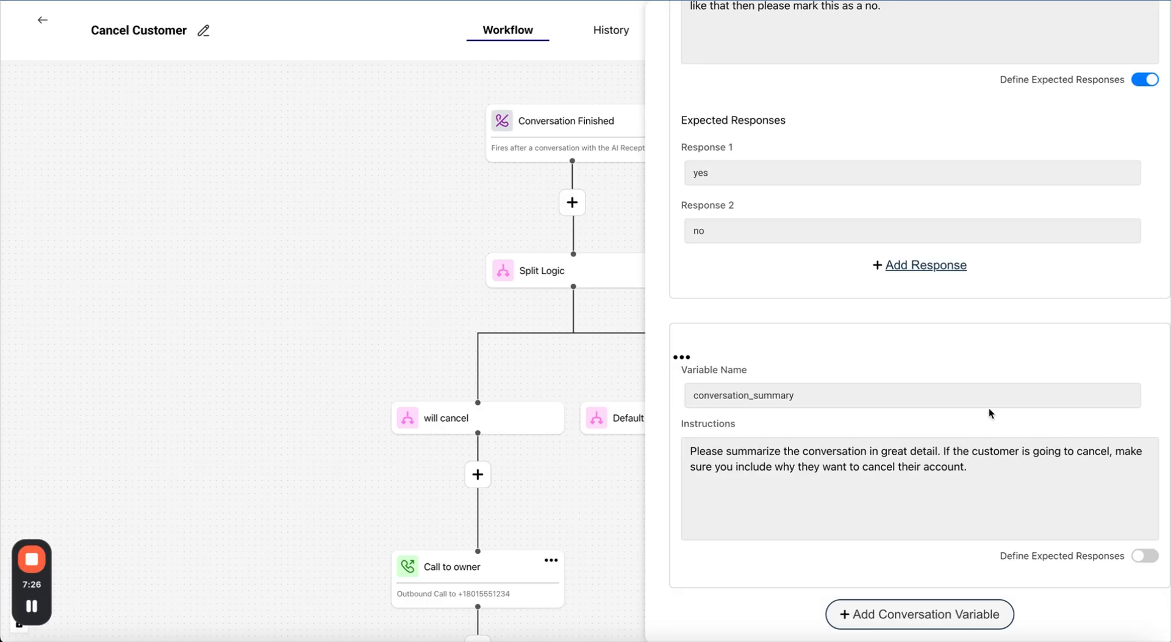
scroll(988, 411, up, 4)
scroll(989, 413, up, 3)
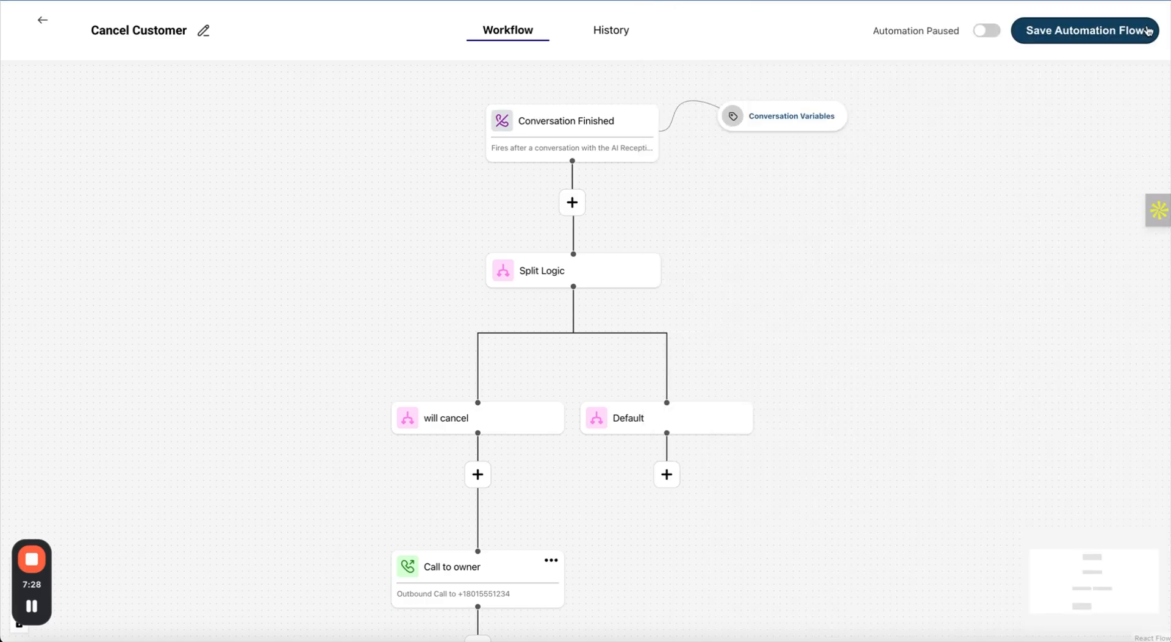
click(1144, 18)
Insert the {conversation.conversation_summary} variable below the customer name lines in the custom prompt of the Call to owner action.
drag(554, 436, 539, 304)
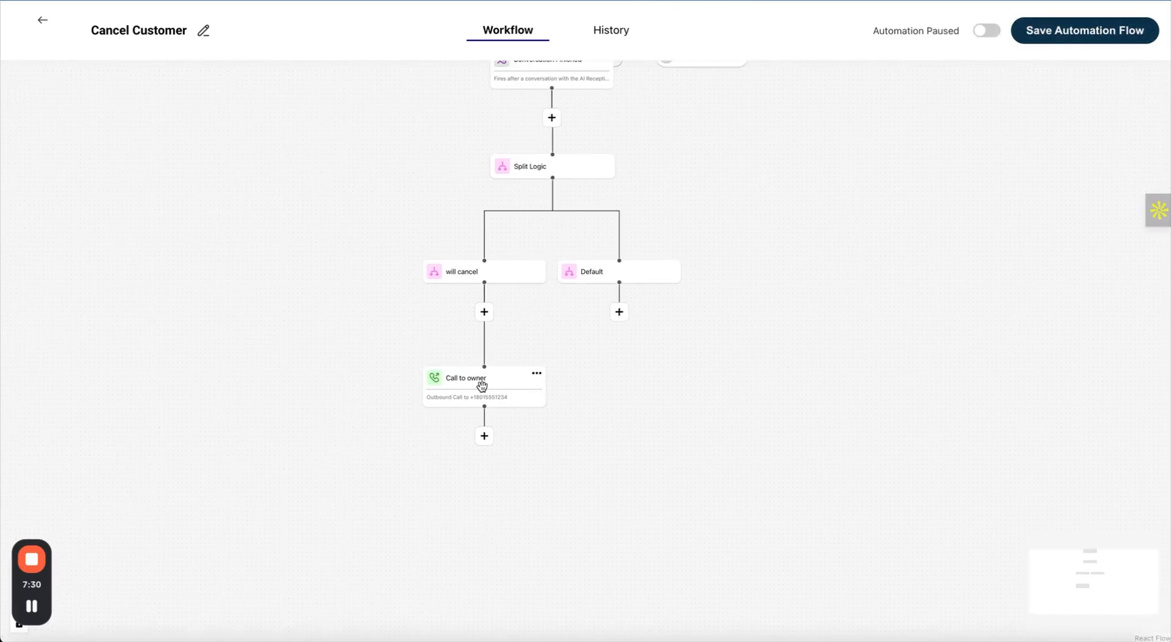
click(481, 386)
scroll(840, 411, down, 5)
click(833, 364)
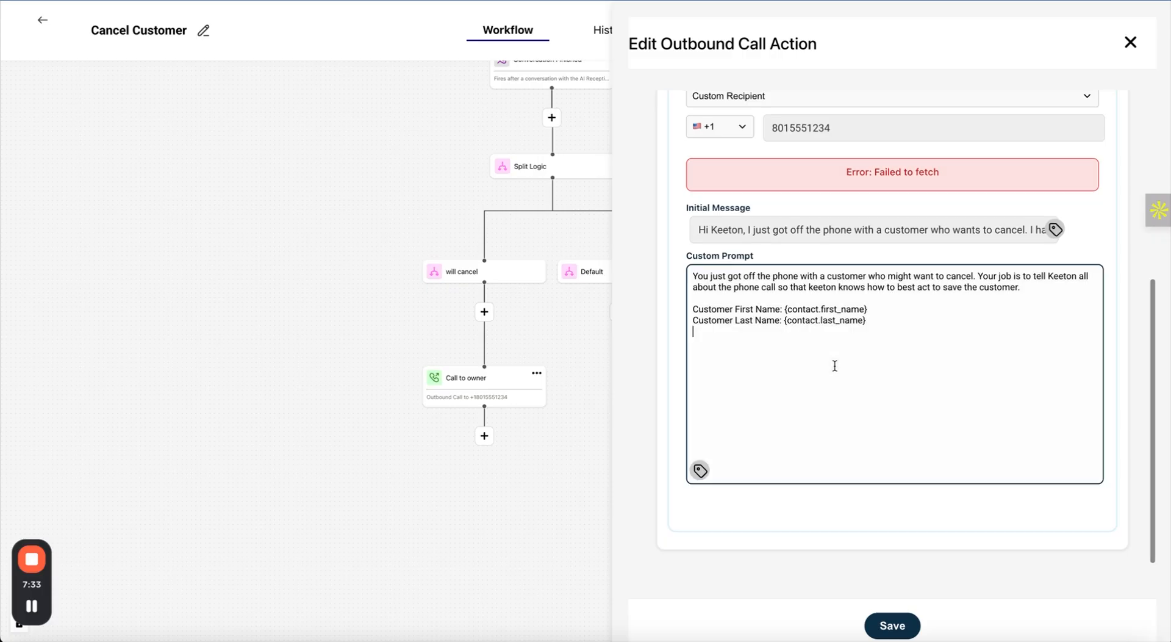
click(701, 471)
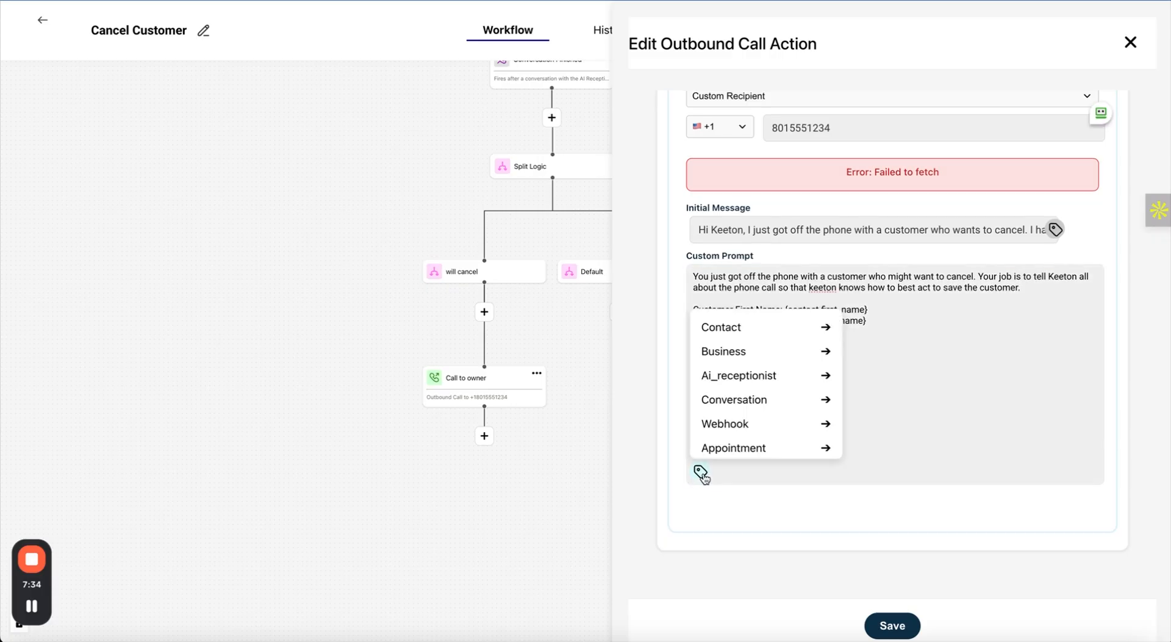
click(794, 399)
scroll(828, 450, down, 1)
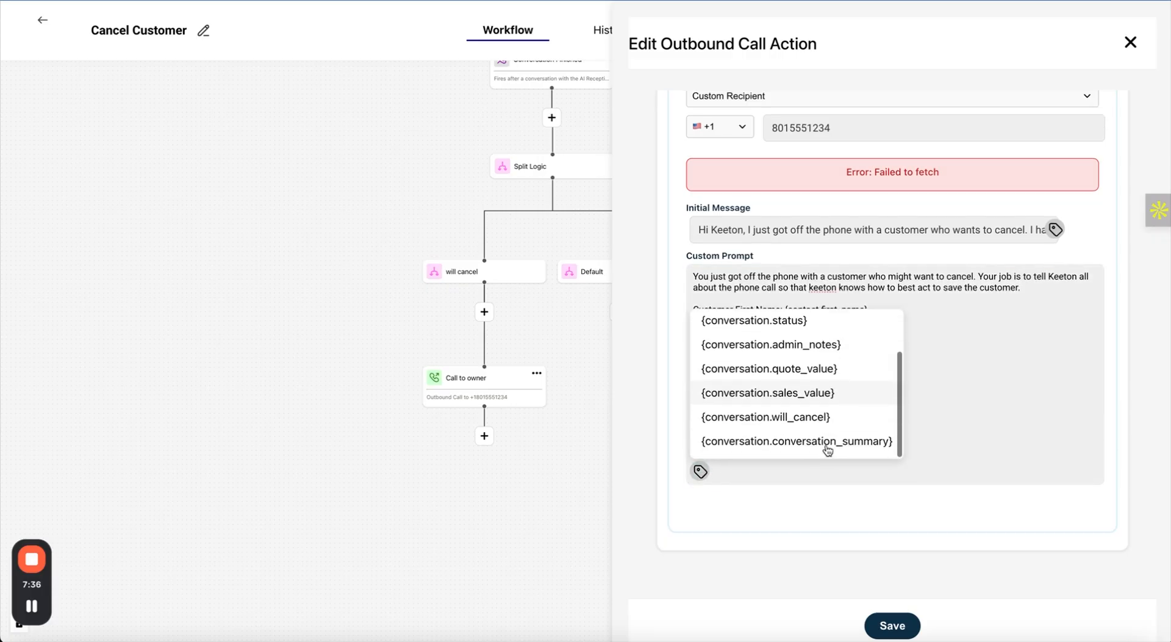
click(826, 449)
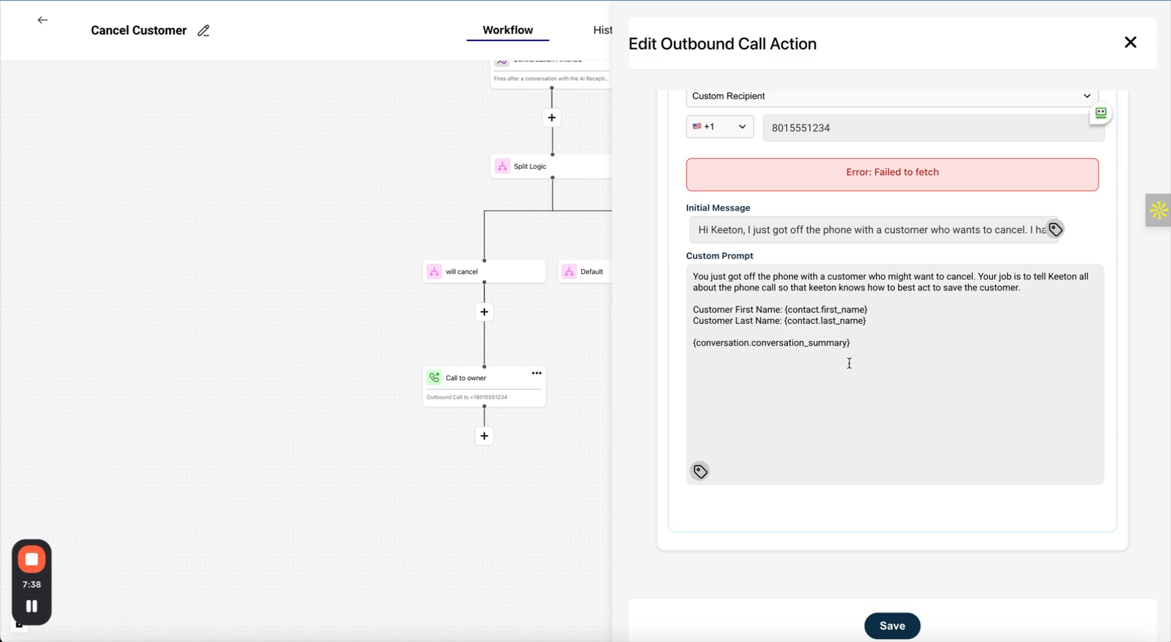
Add the line "Here is a summary of the conversation." directly above the summary variable in the custom prompt.
click(808, 334)
key(Return)
text(Here is a)
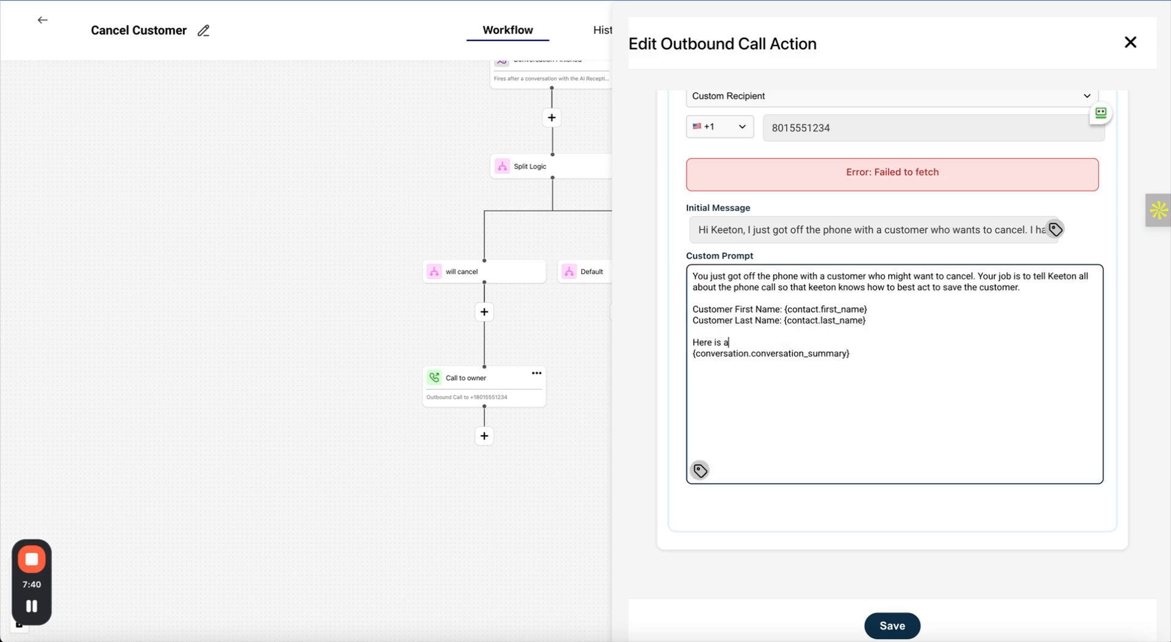
text( summary of the conversation.)
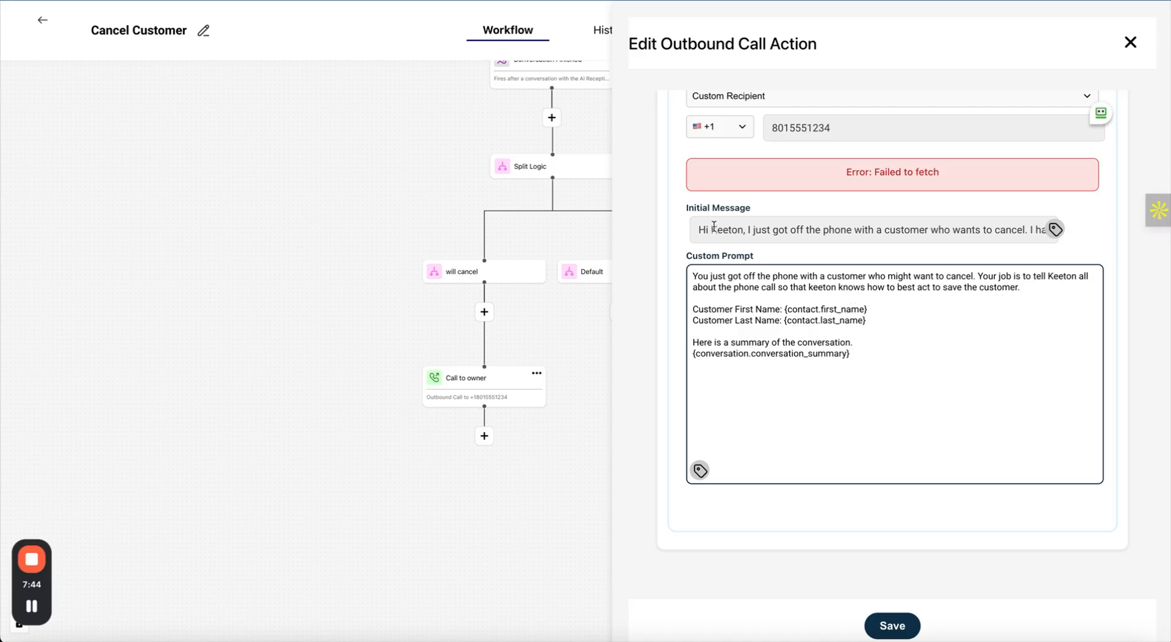
Review the initial message and the conversation summary variable, and save the Outbound Call action.
drag(698, 230, 1057, 237)
click(879, 336)
drag(860, 359, 666, 350)
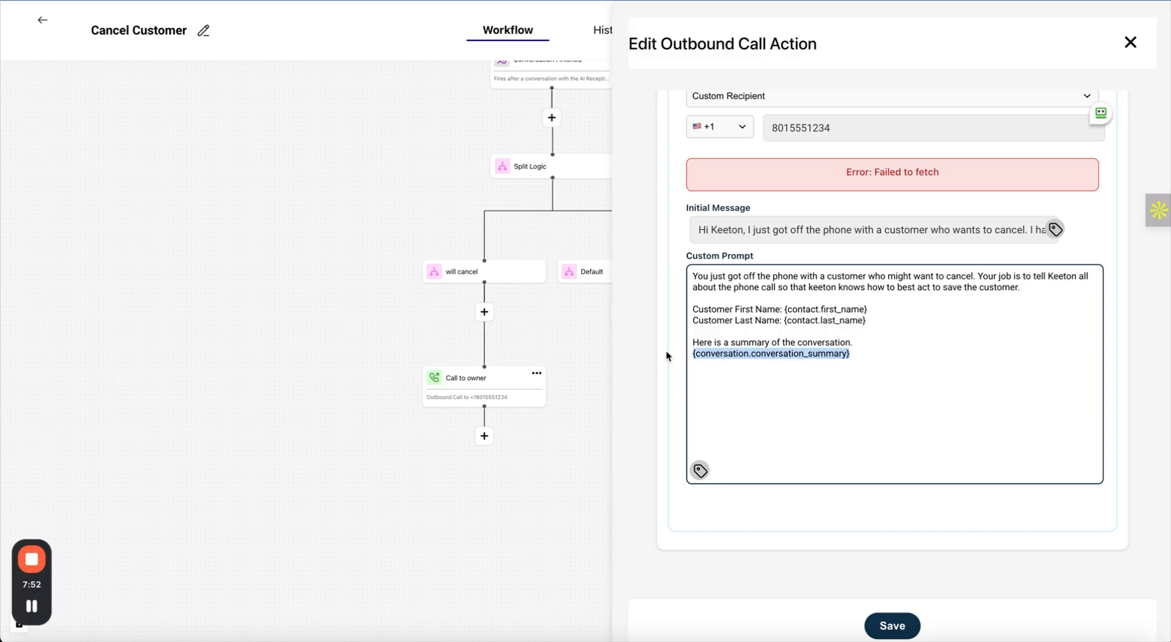
click(890, 624)
Save the Cancel Customer automation flow and switch it from paused to published.
drag(755, 228, 762, 291)
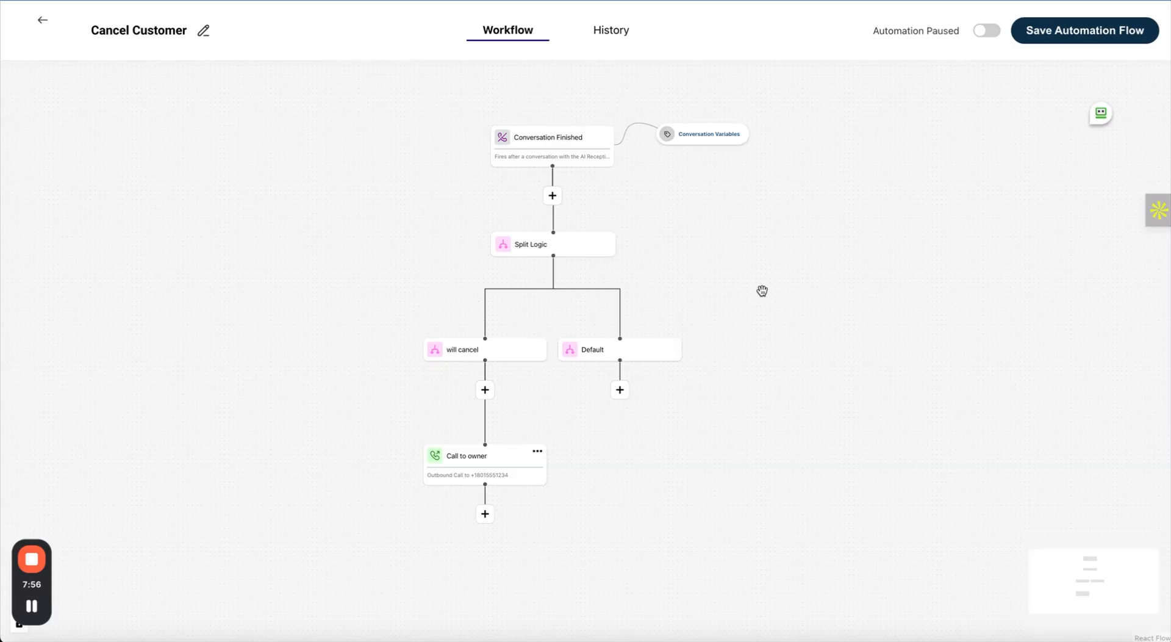
click(1059, 31)
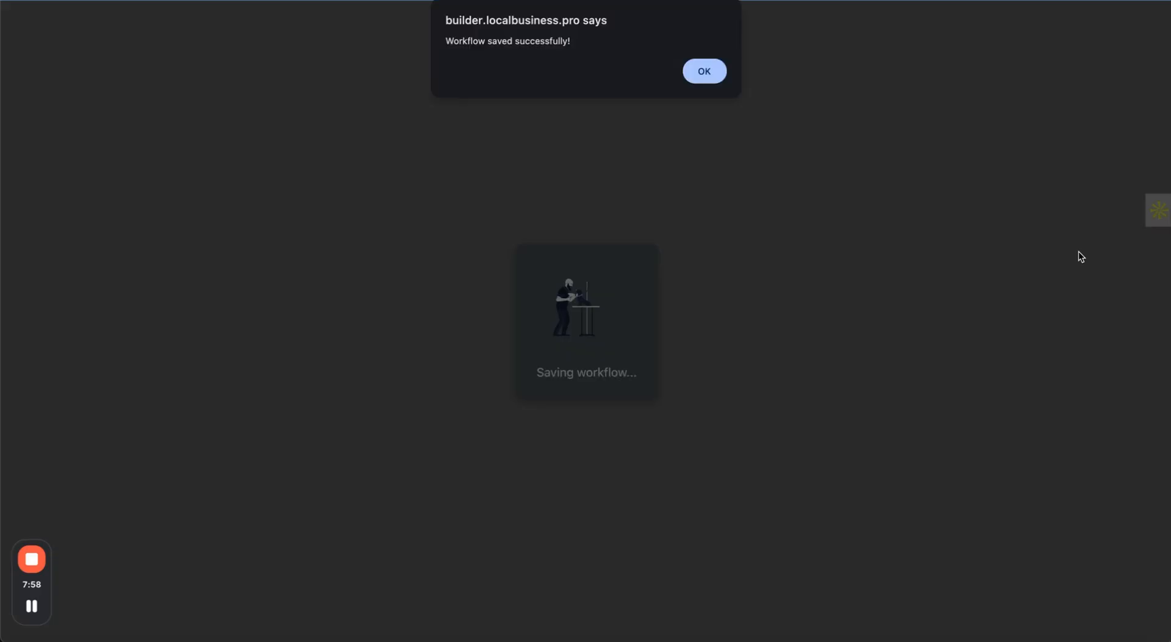
click(704, 71)
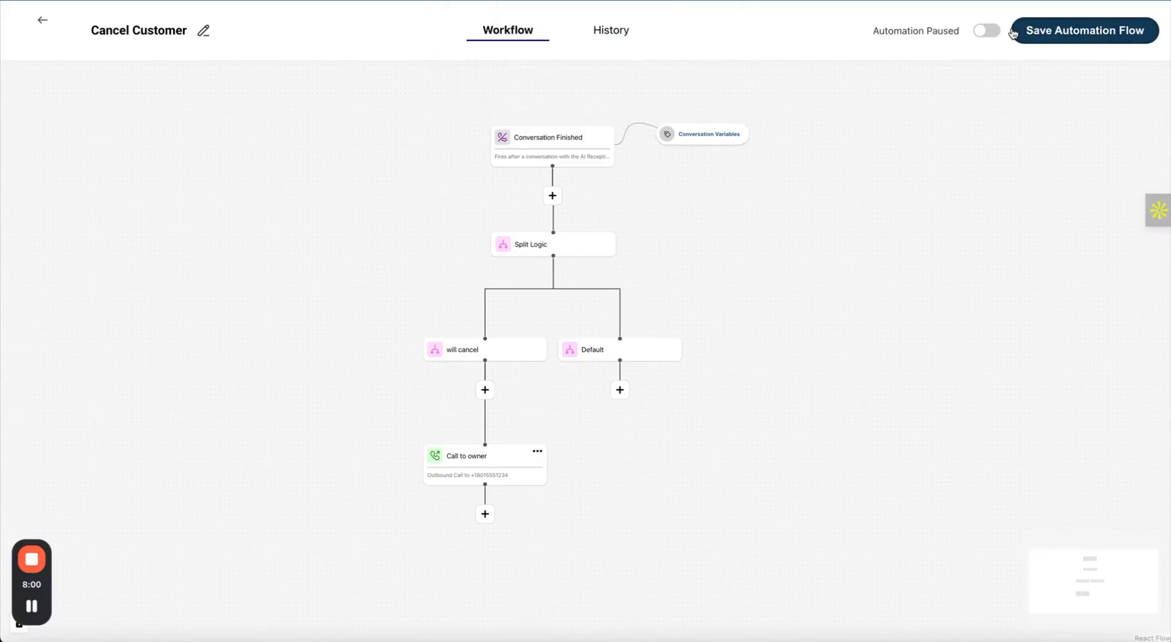
click(986, 32)
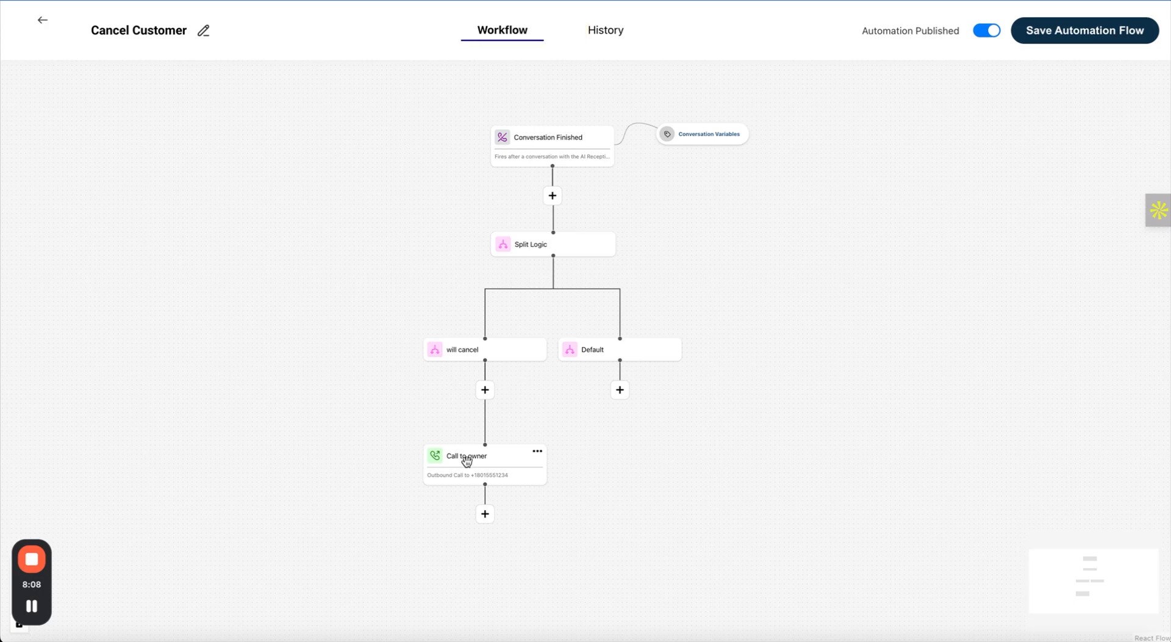
Check the automation's execution history, and return to the automations list to review the Cancel Customer status and last updated date.
click(610, 31)
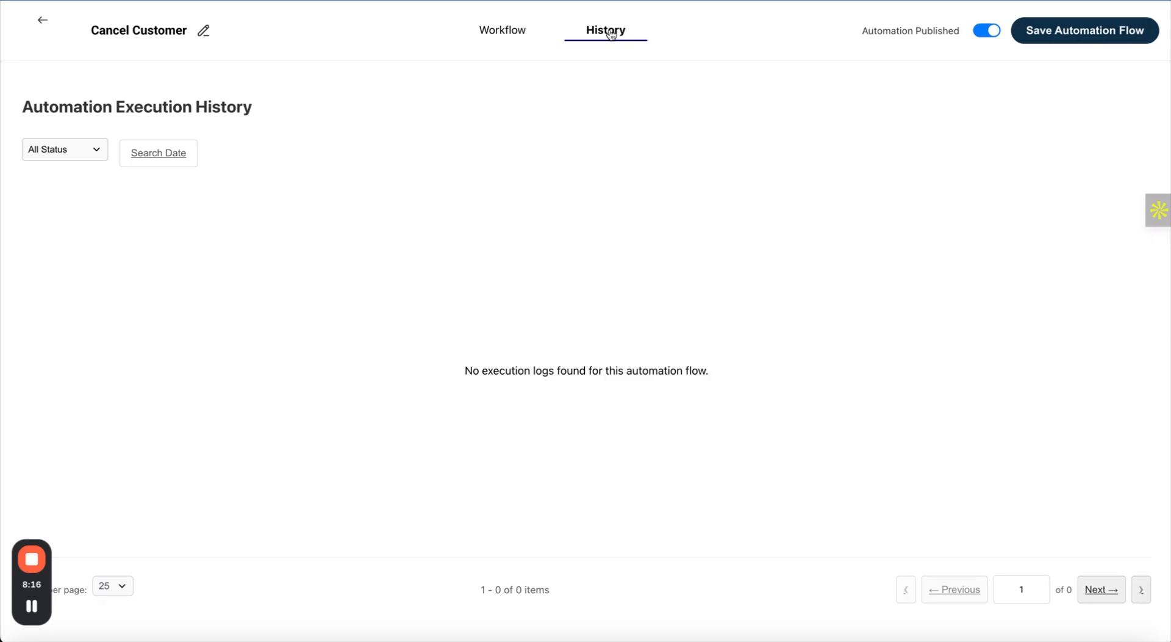
click(504, 29)
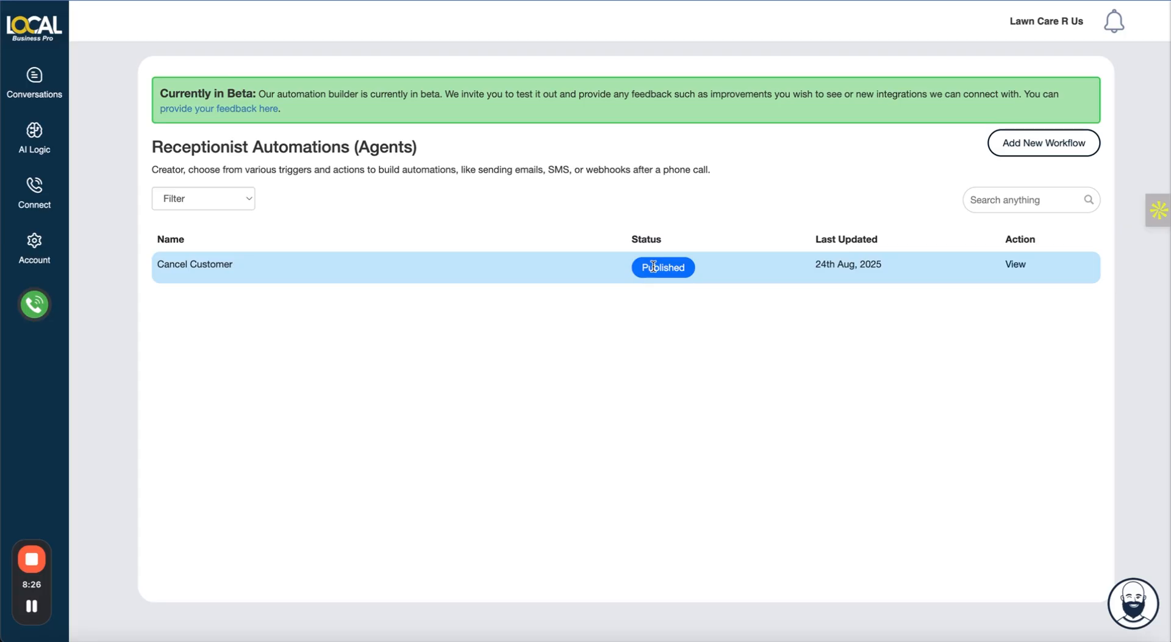
drag(815, 263, 935, 267)
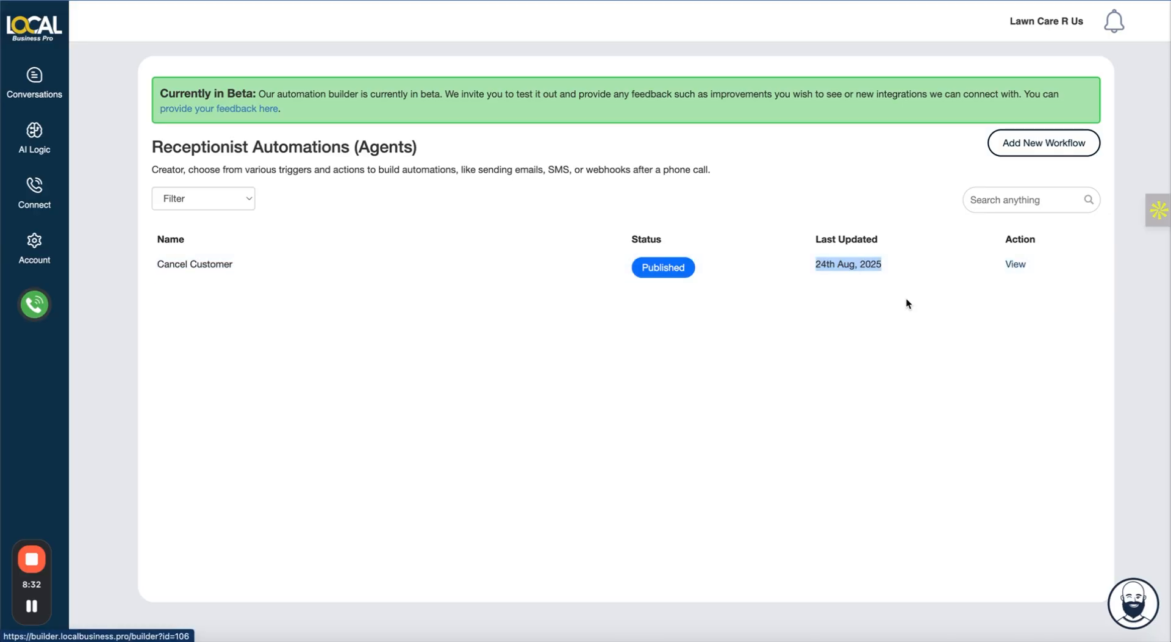
click(714, 434)
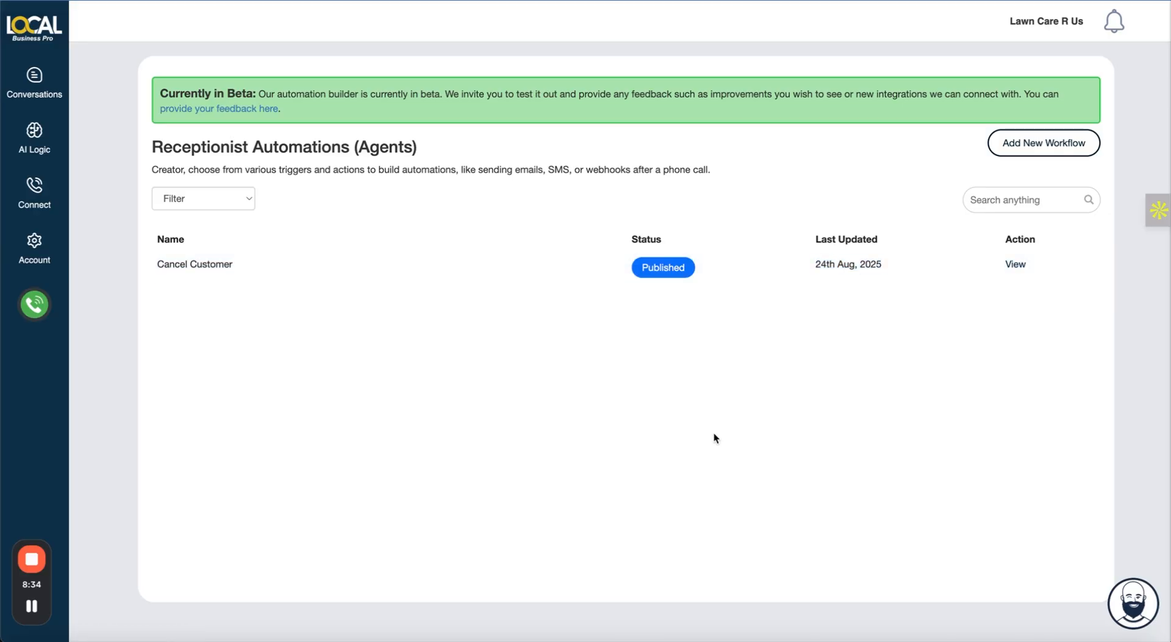